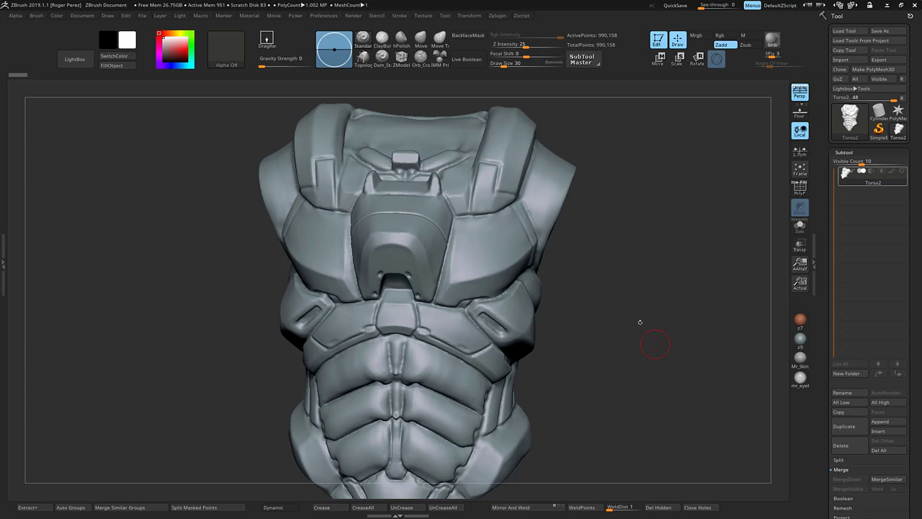
# - Activate the Topology brush for the armored torso and skip its dynamic draw size note until the next restart
pyautogui.moveTo(655, 344); pyautogui.dragTo(694, 334)
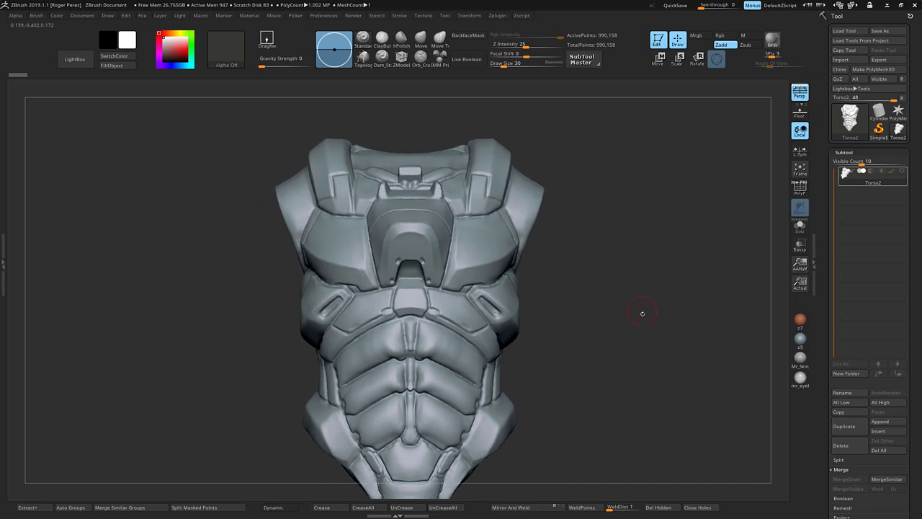
pyautogui.moveTo(642, 314); pyautogui.dragTo(654, 331)
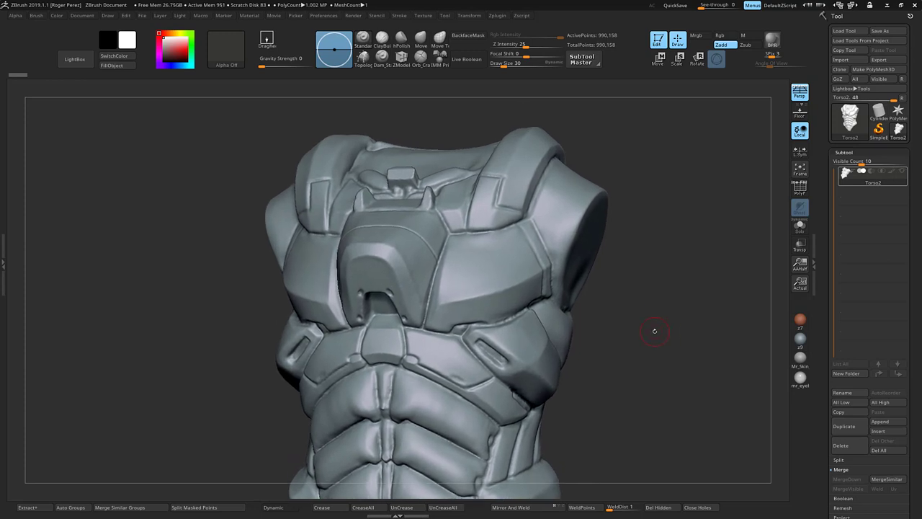
pyautogui.keyDown('alt'); pyautogui.moveTo(650, 317); pyautogui.dragTo(685, 347); pyautogui.keyUp('alt')
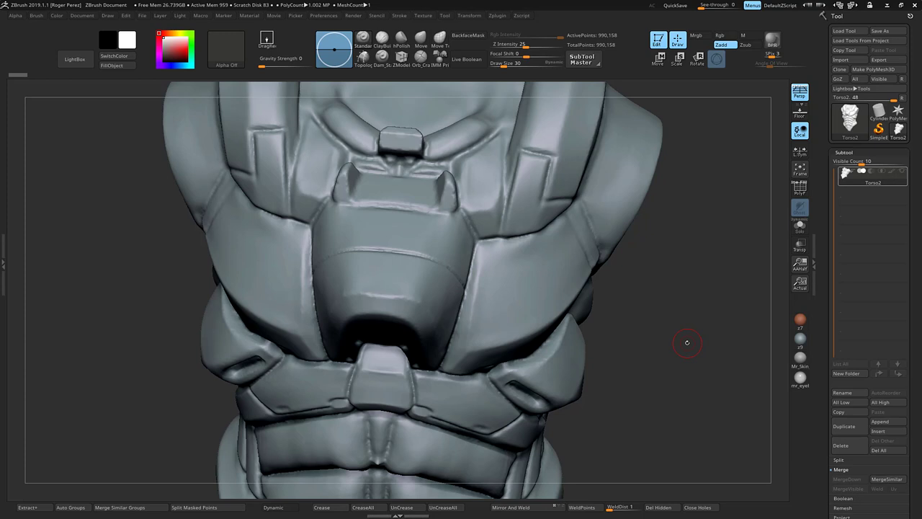
pyautogui.click(364, 57)
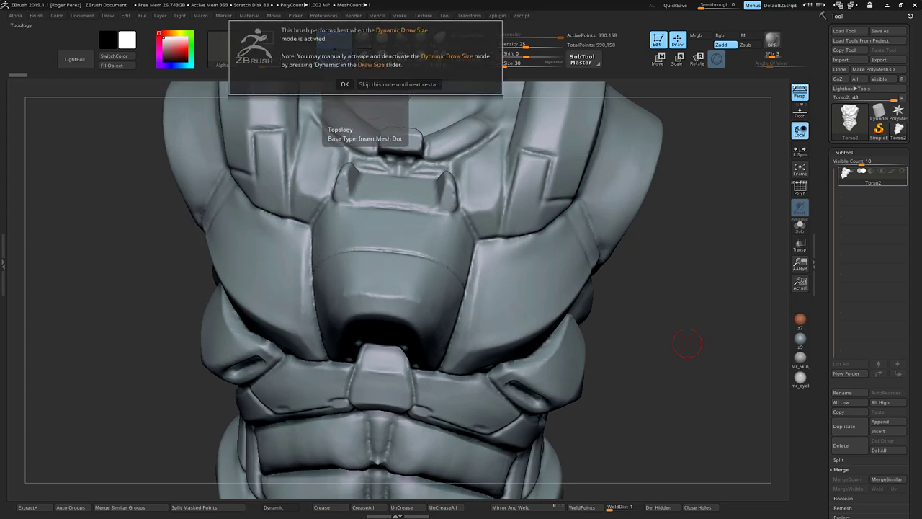
pyautogui.click(400, 84)
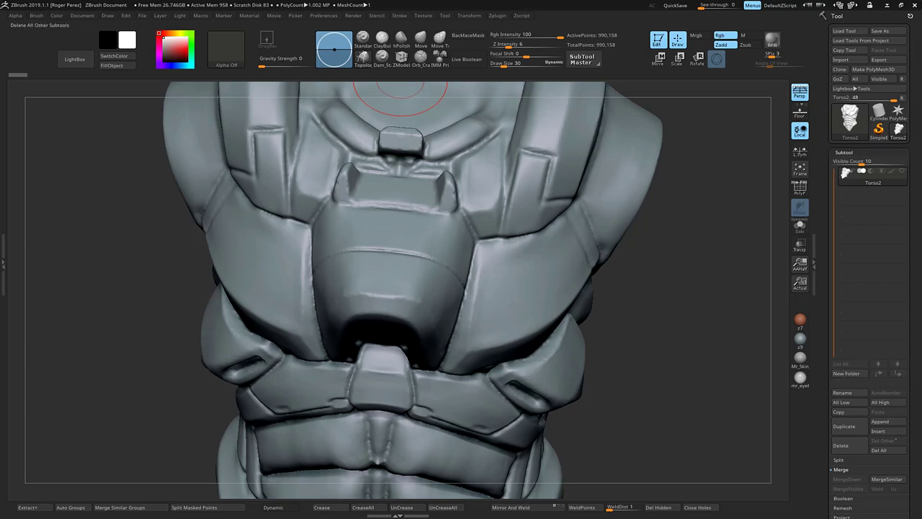
# - Collapse the expanded Geometry settings of the torso tool
pyautogui.moveTo(916, 430); pyautogui.dragTo(917, 428)
pyautogui.scroll(-5, 917, 427)
pyautogui.click(864, 380)
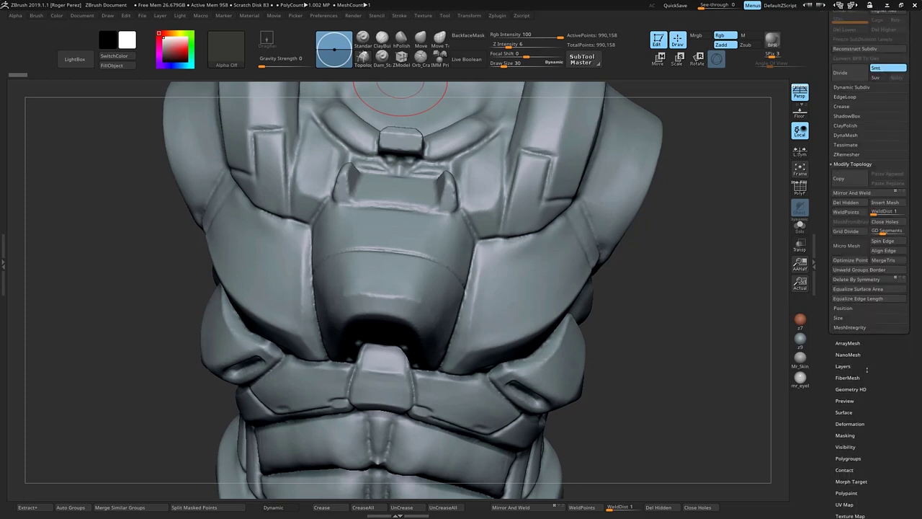
pyautogui.moveTo(911, 118); pyautogui.dragTo(912, 182)
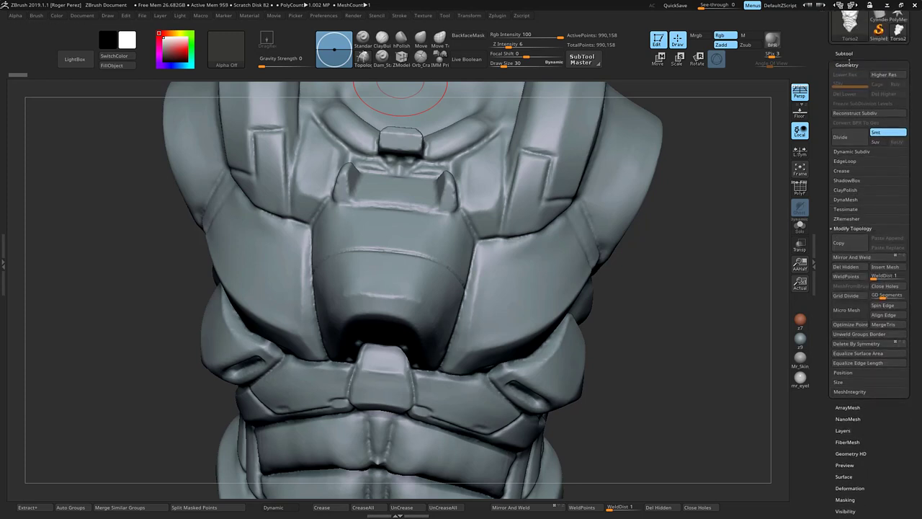
pyautogui.click(847, 65)
# - Turn off dynamic brush sizing and reduce the draw size to 22
pyautogui.moveTo(660, 270)
pyautogui.mouseDown()
pyautogui.moveTo(671, 272)
pyautogui.moveTo(667, 300)
pyautogui.mouseUp()
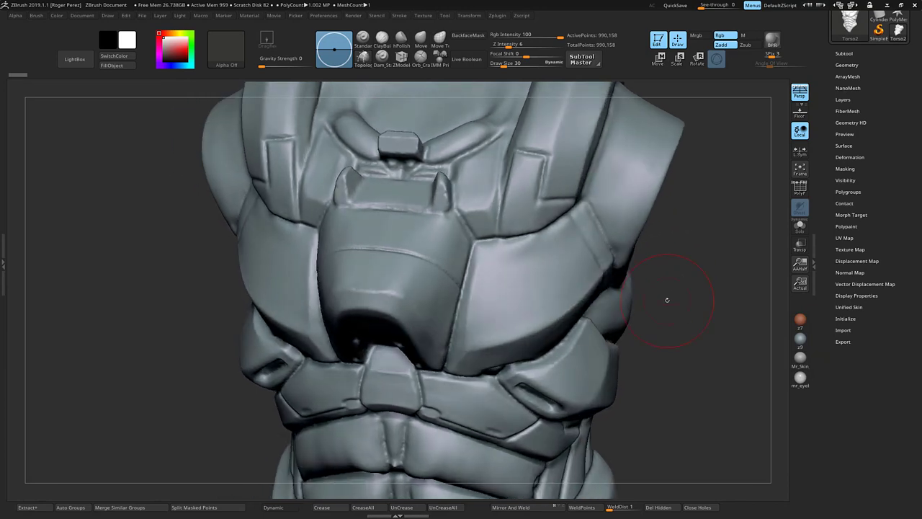
pyautogui.click(555, 63)
pyautogui.press('[')
# - Draw four crossing topology strokes that enclose a narrow vertical strip on the side of the central chest plate's upper face
pyautogui.moveTo(426, 218); pyautogui.dragTo(403, 292)
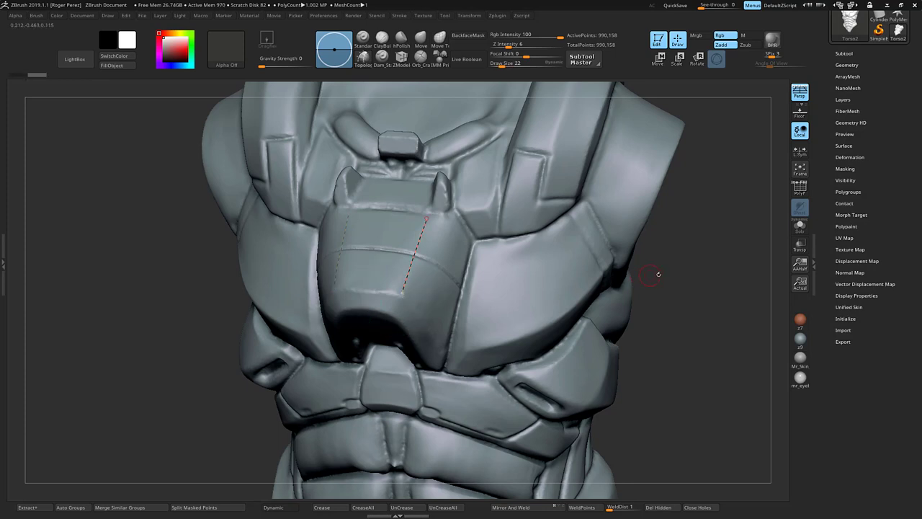
pyautogui.moveTo(658, 274); pyautogui.dragTo(658, 261)
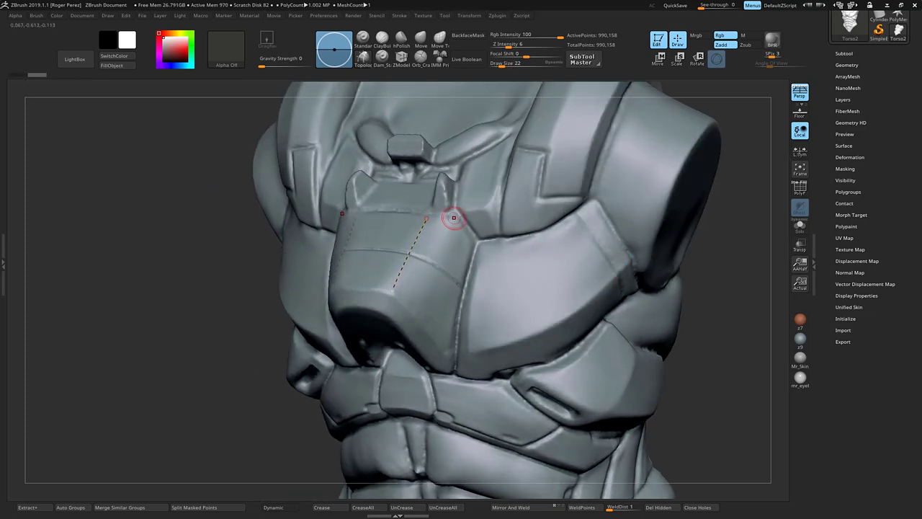
pyautogui.moveTo(453, 218); pyautogui.dragTo(411, 299)
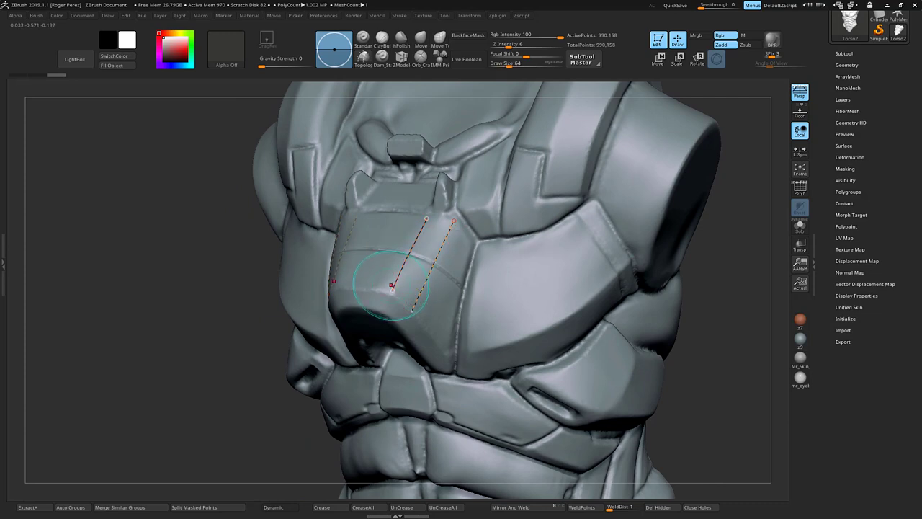
pyautogui.moveTo(408, 303); pyautogui.dragTo(423, 321)
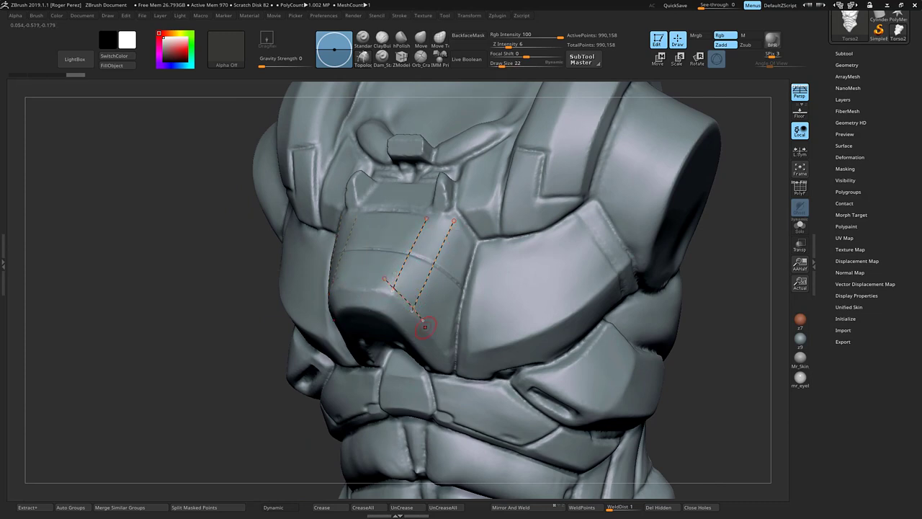
pyautogui.moveTo(416, 217); pyautogui.dragTo(469, 230)
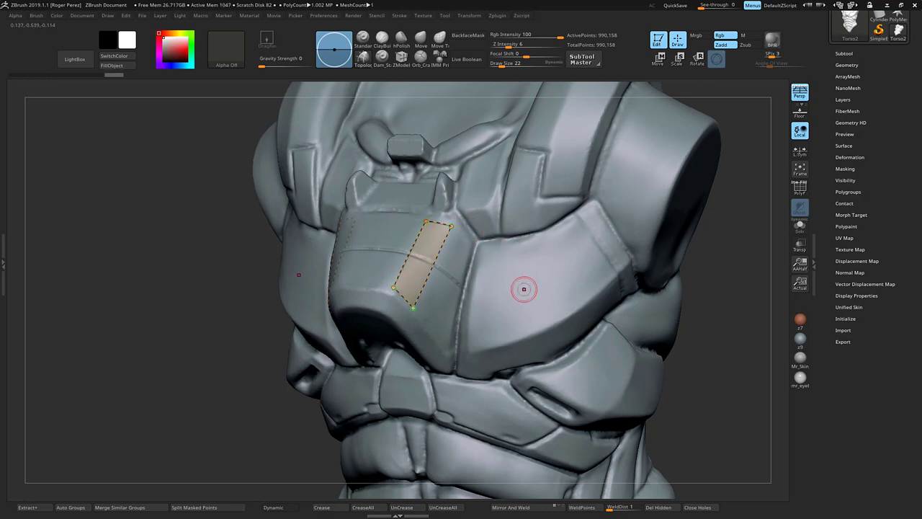
# - Draw topology strokes from the chest plate's centre to the side strip, then erase the misconnected centre and upper strokes
pyautogui.moveTo(523, 289); pyautogui.dragTo(729, 130, button='right')
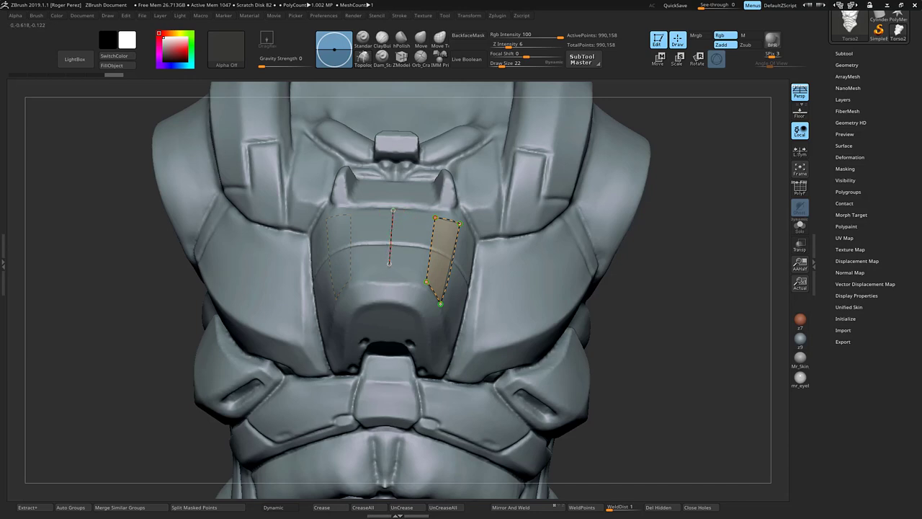
pyautogui.moveTo(389, 281); pyautogui.dragTo(387, 281)
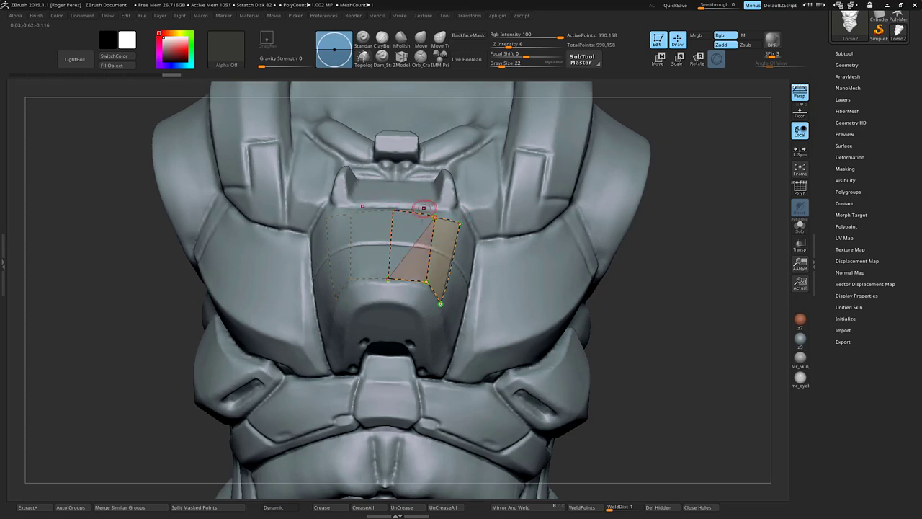
pyautogui.keyDown('alt'); pyautogui.moveTo(422, 201); pyautogui.dragTo(423, 242); pyautogui.keyUp('alt')
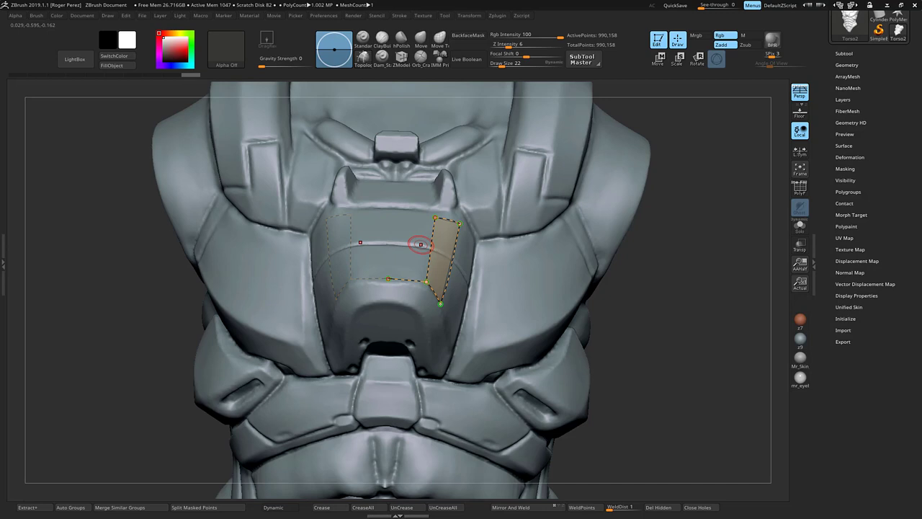
# - Redraw the chest plate's centre line and upper edge to close the panel between the centre and the side strip
pyautogui.press(']')
pyautogui.press(']')
pyautogui.press(']')
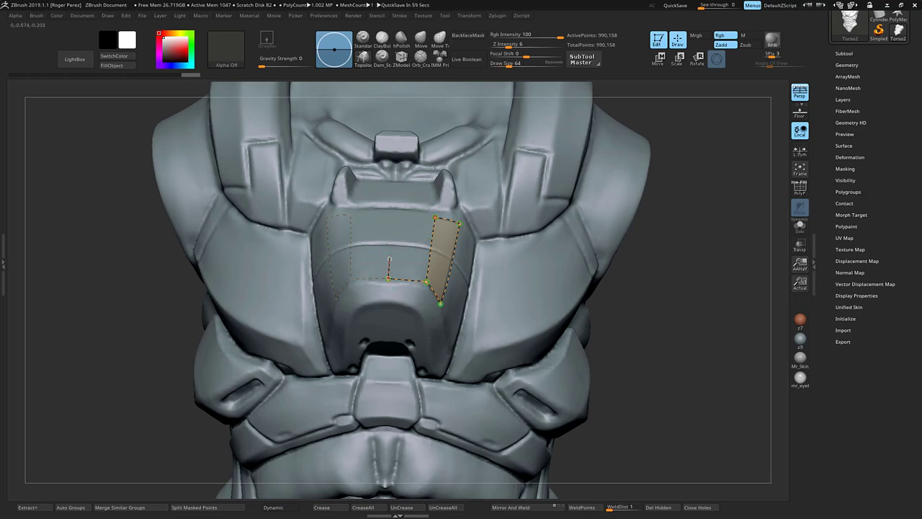
pyautogui.moveTo(394, 192); pyautogui.dragTo(393, 209)
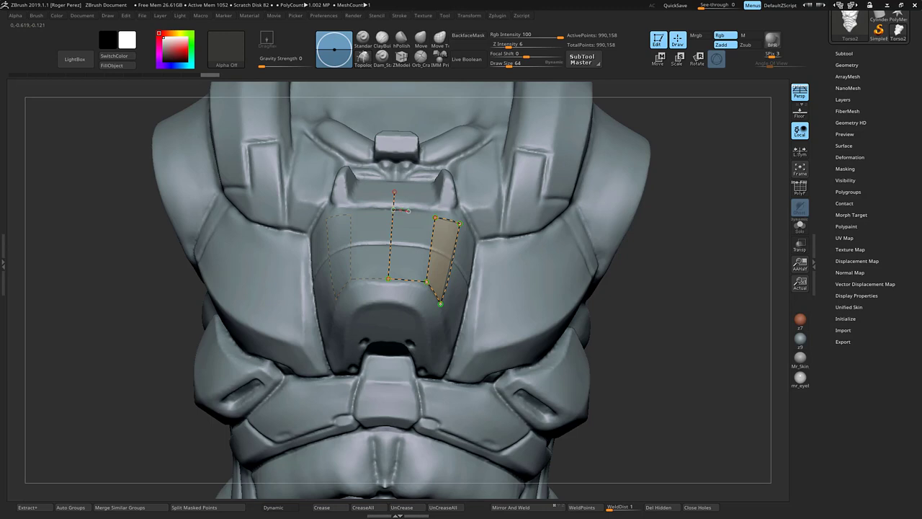
pyautogui.press('[')
pyautogui.press('[')
pyautogui.press('[')
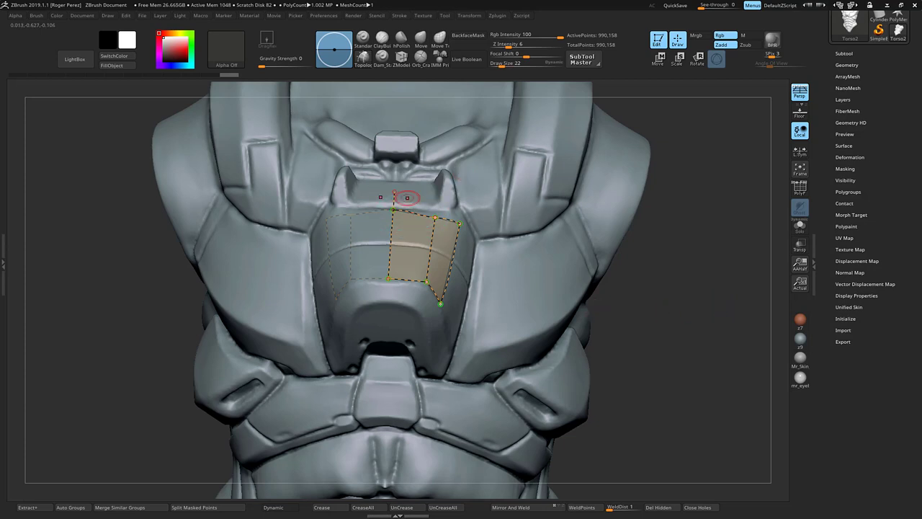
# - Draw a vertical topology stroke that divides the central panel of the chest plate into two strips
pyautogui.press(']')
pyautogui.press(']')
pyautogui.press(']')
pyautogui.press('[')
pyautogui.press('[')
pyautogui.press('[')
pyautogui.moveTo(415, 196); pyautogui.dragTo(408, 293)
# - Draw a diagonal topology stroke from the side strip's lower corner along the chest plate's edge to its lowest outer corner
pyautogui.moveTo(663, 334); pyautogui.dragTo(492, 265)
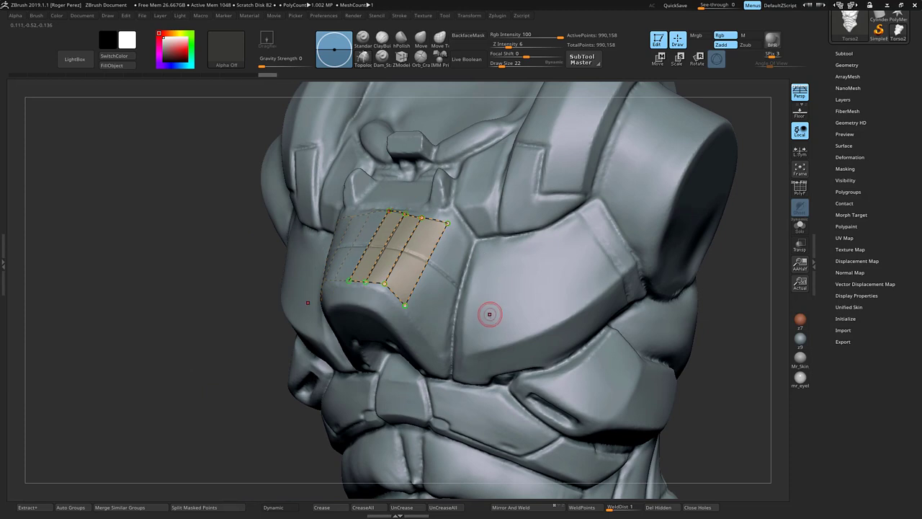
pyautogui.moveTo(725, 313)
pyautogui.mouseDown()
pyautogui.moveTo(692, 306)
pyautogui.moveTo(718, 300)
pyautogui.mouseUp()
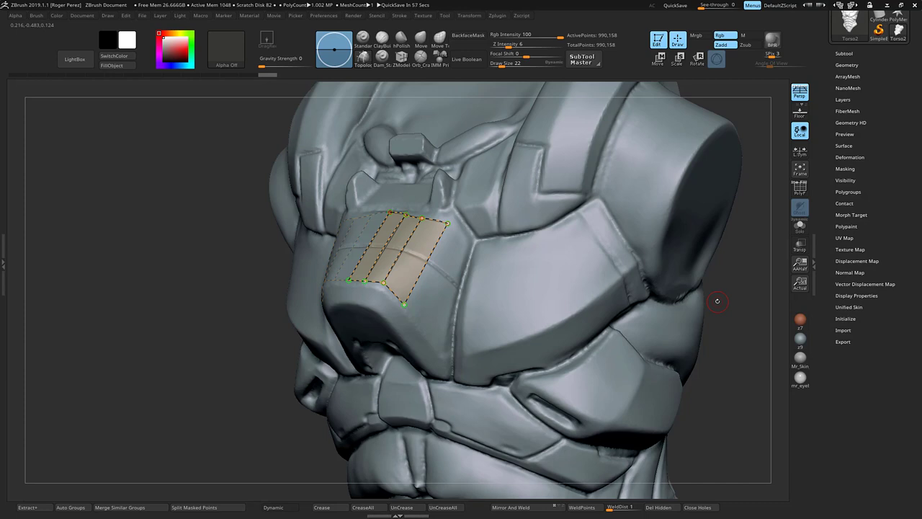
pyautogui.press(']')
pyautogui.press(']')
pyautogui.press(']')
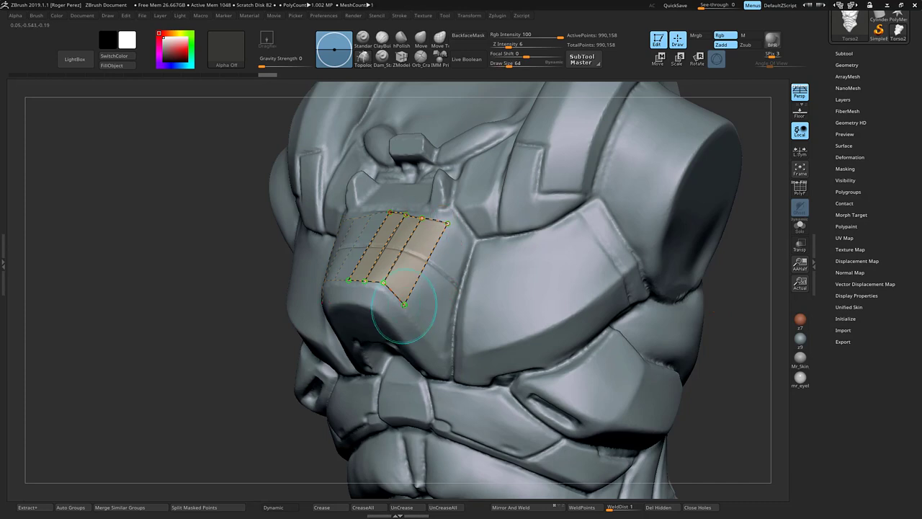
pyautogui.moveTo(404, 305); pyautogui.dragTo(449, 373)
pyautogui.press('[')
pyautogui.press('[')
pyautogui.press('[')
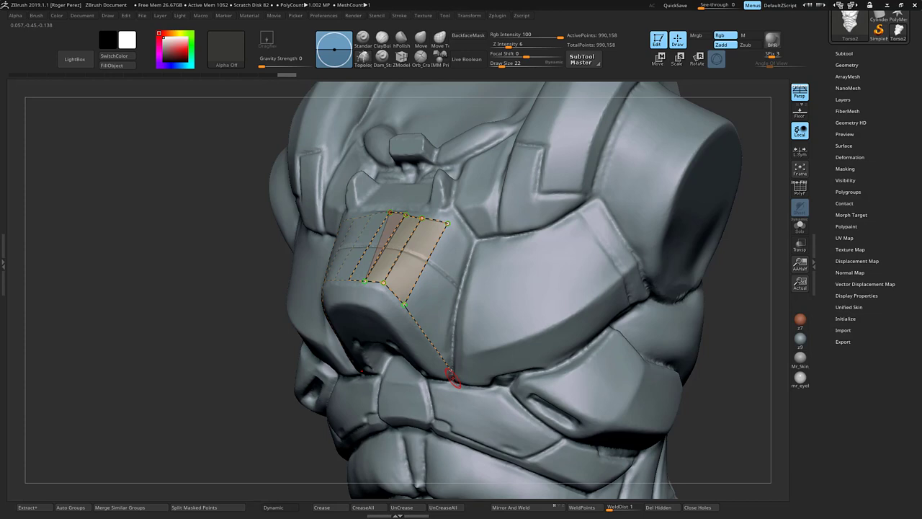
# - Draw the upper corner edge and the long outer edge of the chest plate to close its side panel
pyautogui.press(']')
pyautogui.press(']')
pyautogui.press(']')
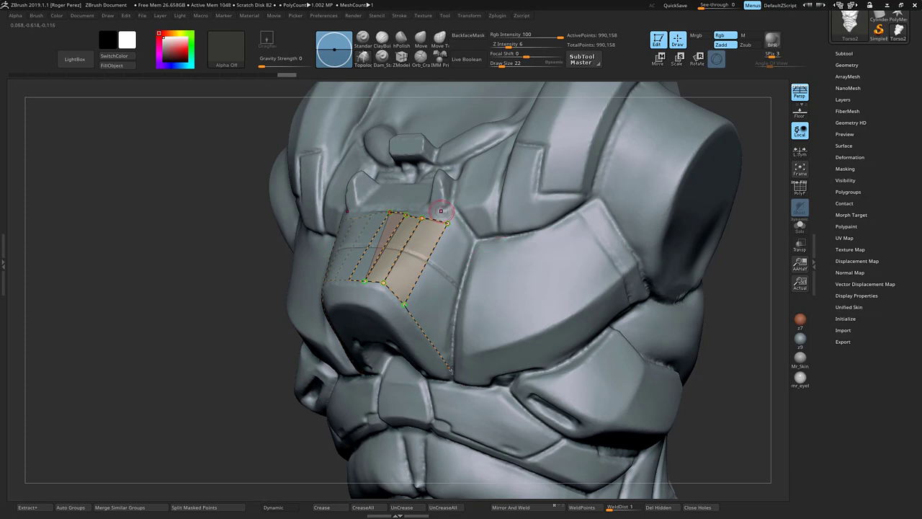
pyautogui.moveTo(448, 223)
pyautogui.mouseDown()
pyautogui.moveTo(479, 255)
pyautogui.moveTo(457, 303)
pyautogui.mouseUp()
pyautogui.press('[')
pyautogui.press('[')
pyautogui.press('[')
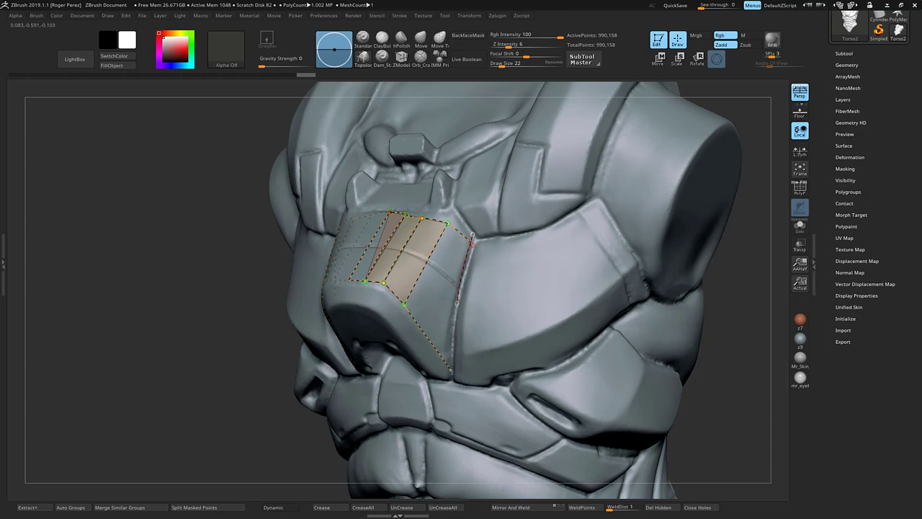
pyautogui.moveTo(447, 376); pyautogui.dragTo(448, 371)
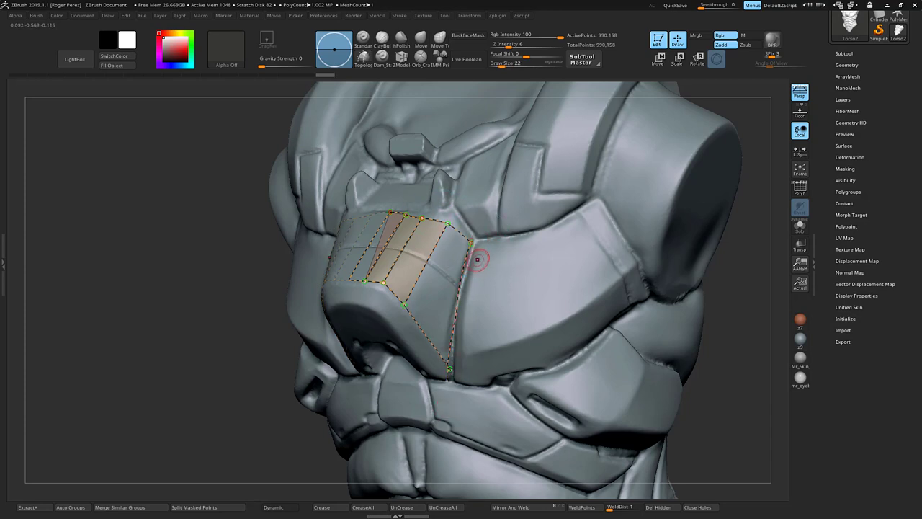
pyautogui.moveTo(479, 256)
pyautogui.keyDown('alt'); pyautogui.mouseDown()
pyautogui.moveTo(470, 243)
pyautogui.moveTo(465, 252)
pyautogui.moveTo(479, 226)
pyautogui.moveTo(484, 255)
pyautogui.mouseUp(); pyautogui.keyUp('alt')
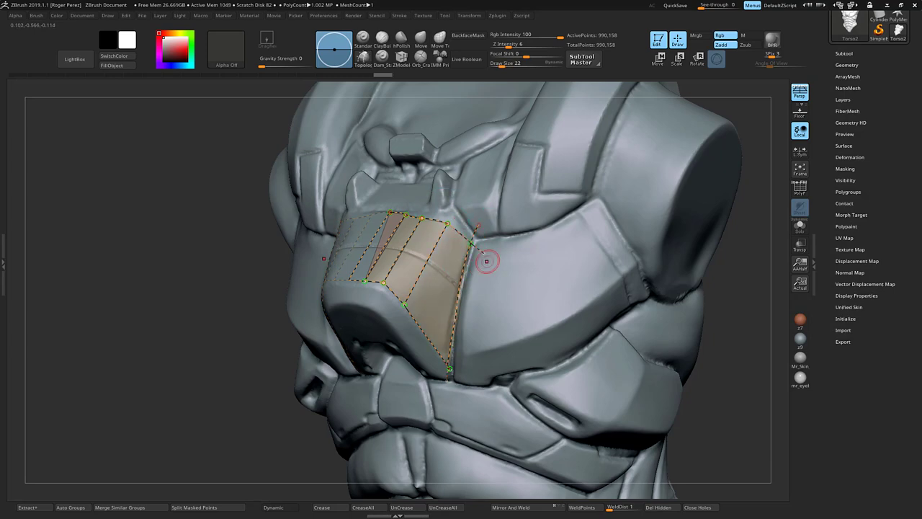
# - Add a lengthwise topology stroke that splits the chest plate's side panel close to its outer edge
pyautogui.moveTo(724, 310)
pyautogui.mouseDown()
pyautogui.moveTo(764, 311)
pyautogui.moveTo(714, 313)
pyautogui.mouseUp()
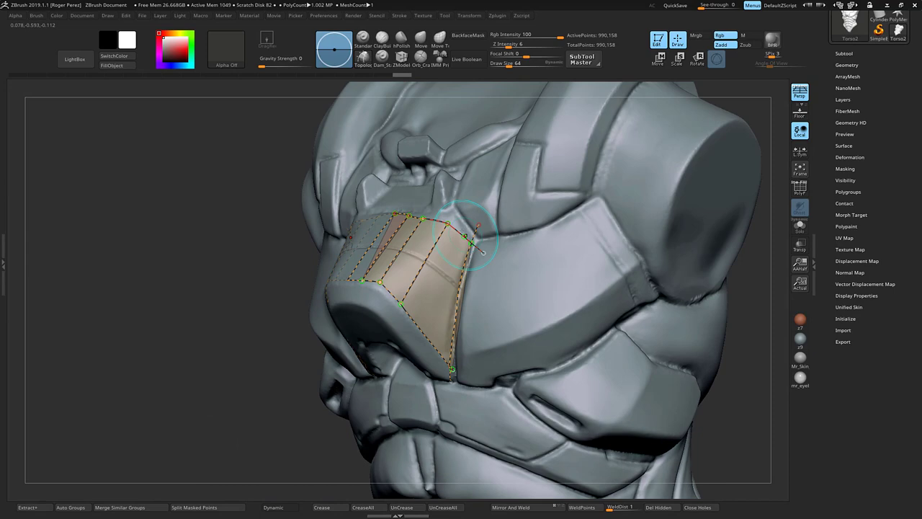
pyautogui.press('[')
pyautogui.press('[')
pyautogui.press('[')
pyautogui.press('[')
pyautogui.moveTo(461, 232); pyautogui.dragTo(422, 348)
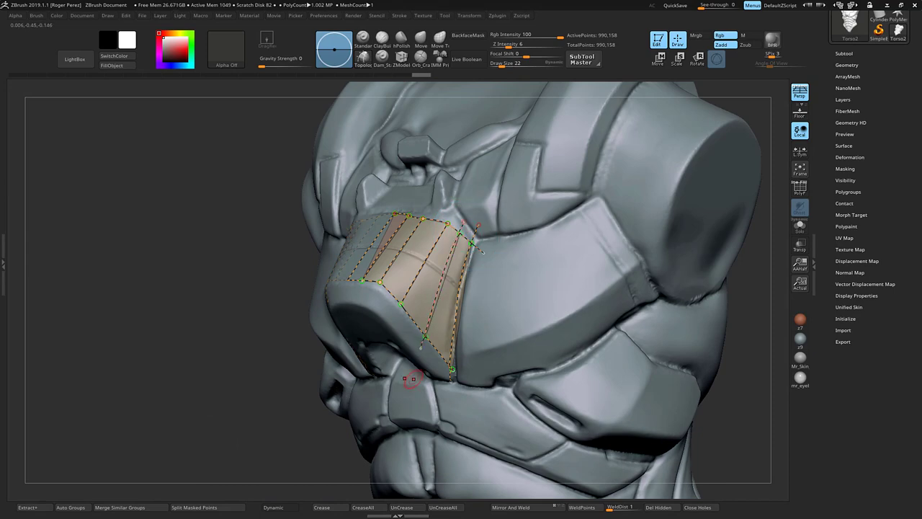
# - Erase the faulty centre stroke and redraw the centre line and upper edge to close the chest plate's innermost strip
pyautogui.moveTo(749, 358)
pyautogui.mouseDown()
pyautogui.moveTo(745, 370)
pyautogui.moveTo(754, 374)
pyautogui.mouseUp()
pyautogui.keyDown('alt'); pyautogui.moveTo(365, 288); pyautogui.dragTo(372, 310); pyautogui.keyUp('alt')
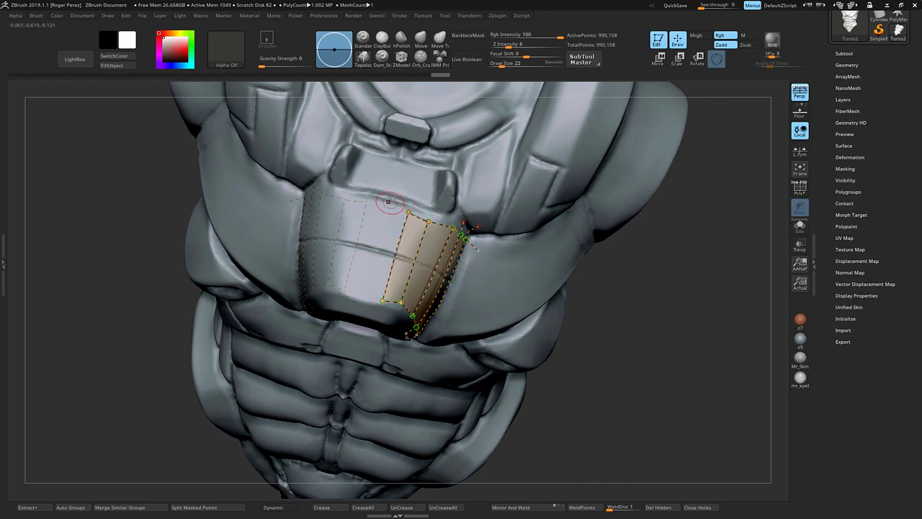
pyautogui.moveTo(391, 191); pyautogui.dragTo(372, 260)
pyautogui.moveTo(362, 300); pyautogui.dragTo(361, 306)
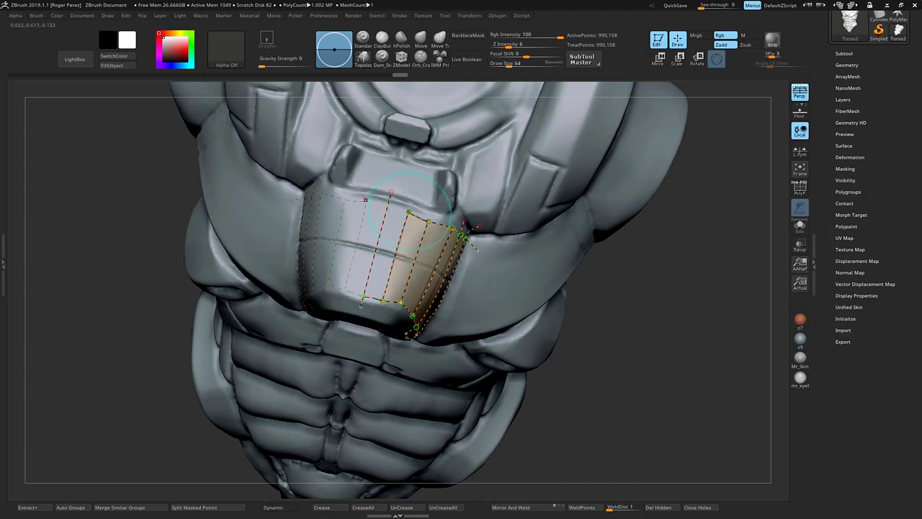
pyautogui.moveTo(391, 207); pyautogui.dragTo(394, 216)
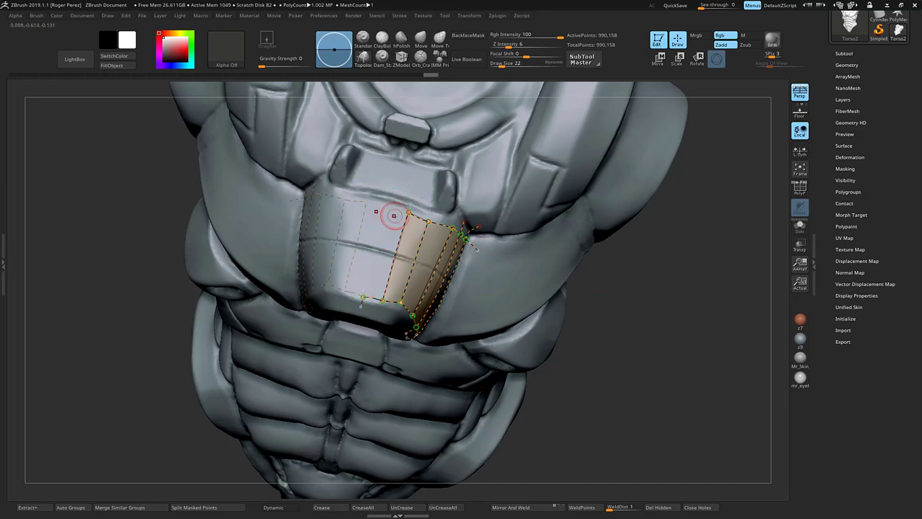
pyautogui.moveTo(362, 306)
pyautogui.keyDown('alt'); pyautogui.mouseDown()
pyautogui.moveTo(368, 279)
pyautogui.moveTo(364, 292)
pyautogui.mouseUp(); pyautogui.keyUp('alt')
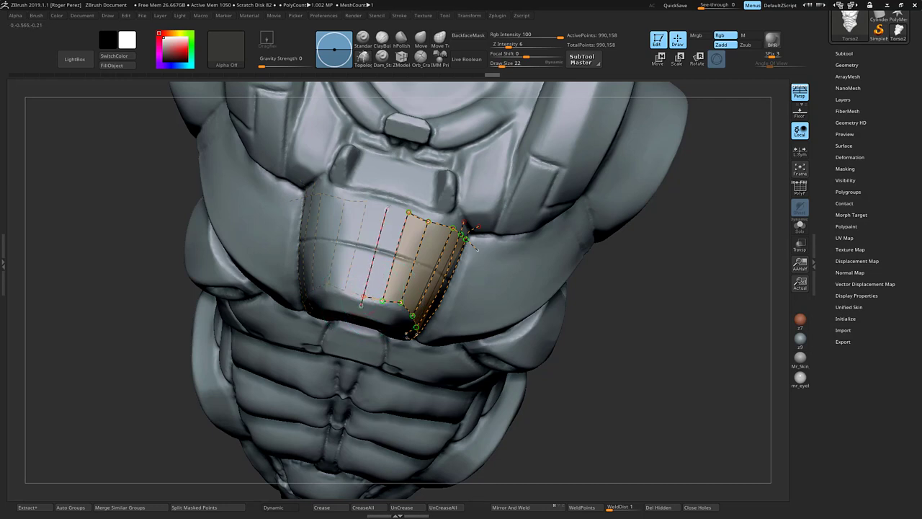
pyautogui.moveTo(408, 212); pyautogui.dragTo(397, 209)
pyautogui.moveTo(696, 315); pyautogui.dragTo(687, 303)
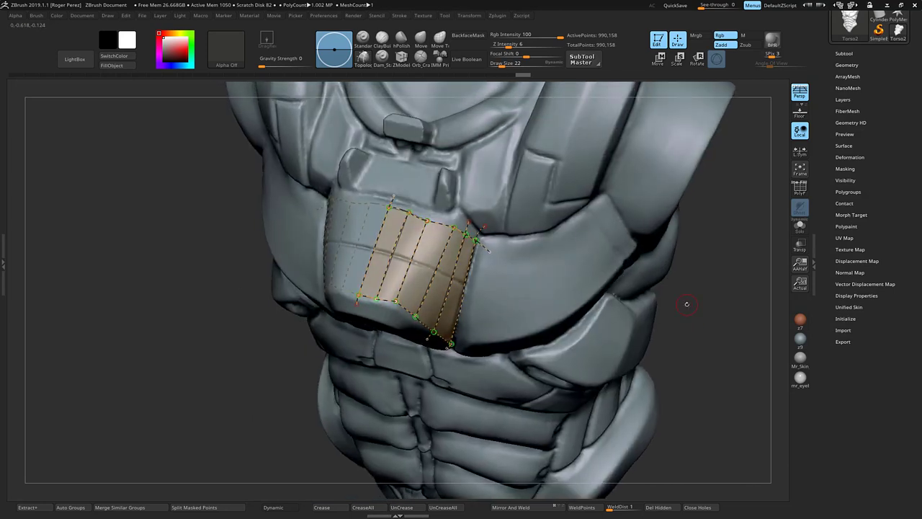
pyautogui.moveTo(708, 341); pyautogui.dragTo(694, 334)
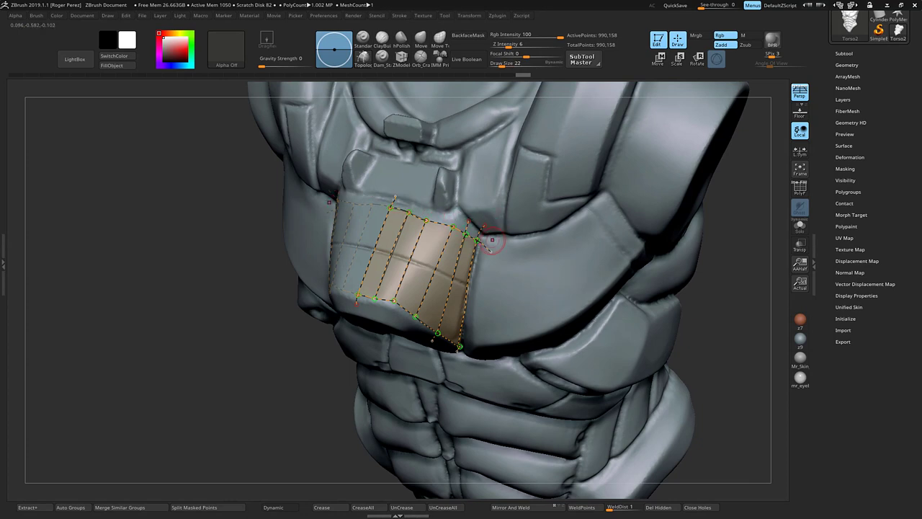
# - Draw a crosswise topology stroke along the chest plate's middle crease and erase the overshooting stroke ends around the grid
pyautogui.press(']')
pyautogui.press(']')
pyautogui.press(']')
pyautogui.moveTo(465, 281); pyautogui.dragTo(470, 284)
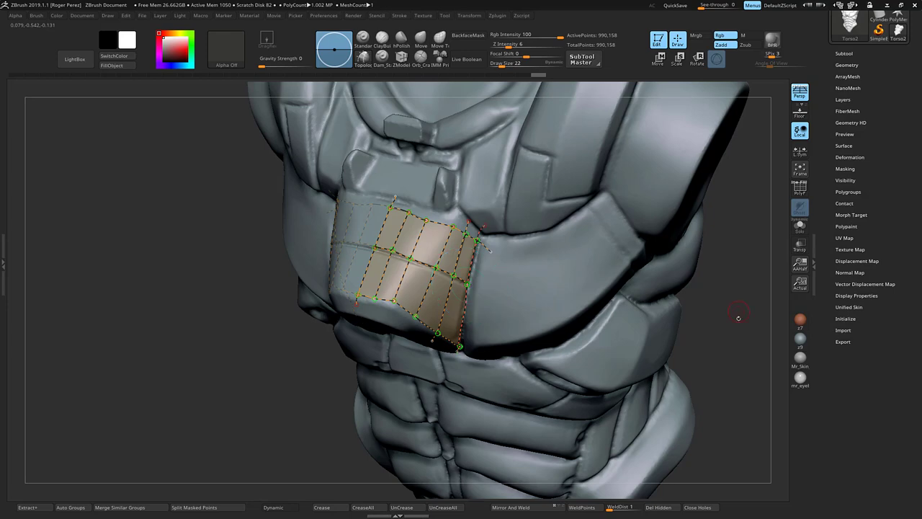
pyautogui.moveTo(740, 319)
pyautogui.mouseDown()
pyautogui.moveTo(748, 307)
pyautogui.moveTo(722, 318)
pyautogui.mouseUp()
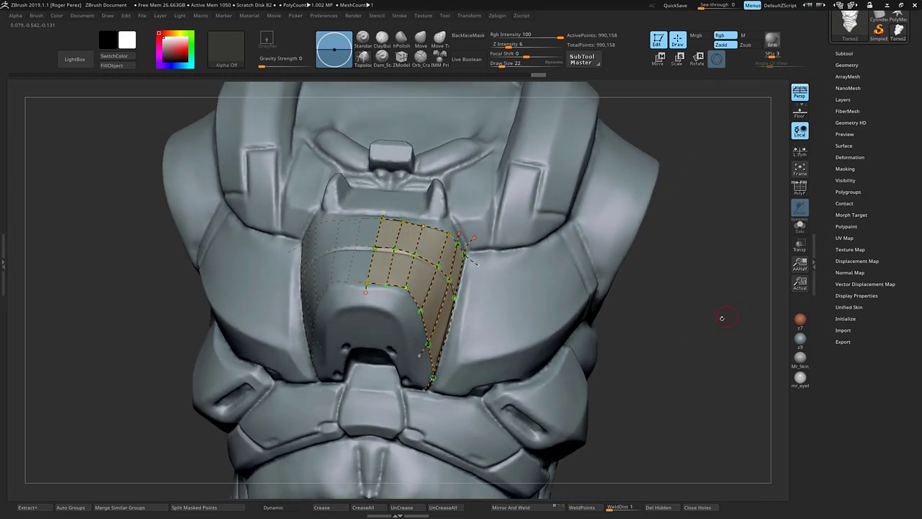
pyautogui.keyDown('alt'); pyautogui.click(398, 307); pyautogui.keyUp('alt')
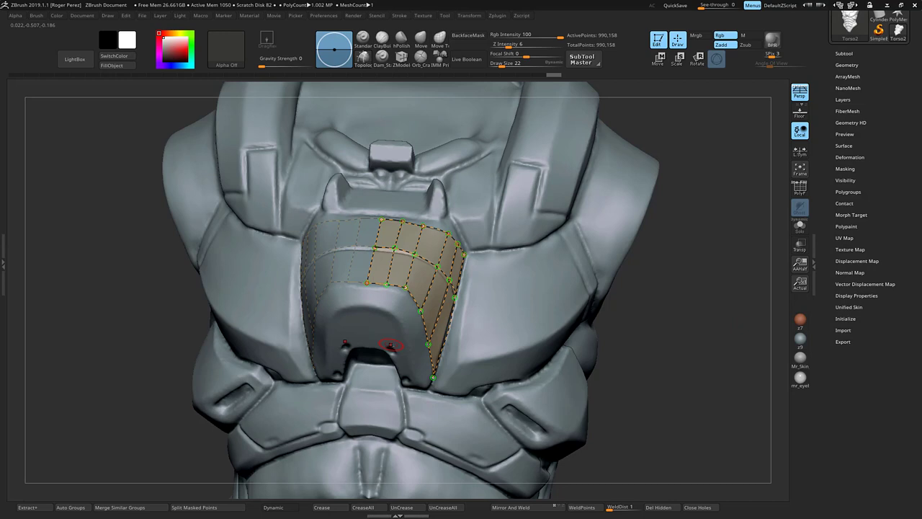
# - Extend the lengthwise strokes over the chest plate's lower rim and close that row with a stroke along its inner edge
pyautogui.moveTo(367, 284)
pyautogui.keyDown('shift'); pyautogui.mouseDown()
pyautogui.moveTo(366, 310)
pyautogui.moveTo(385, 298)
pyautogui.moveTo(382, 313)
pyautogui.moveTo(398, 310)
pyautogui.moveTo(422, 348)
pyautogui.moveTo(410, 355)
pyautogui.mouseUp(); pyautogui.keyUp('shift')
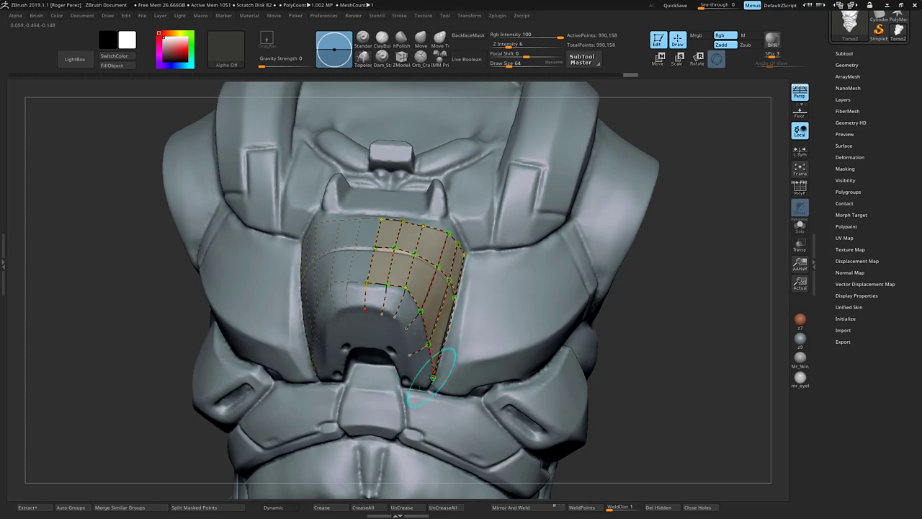
pyautogui.moveTo(433, 378); pyautogui.dragTo(408, 389)
pyautogui.press(']')
pyautogui.press(']')
pyautogui.press(']')
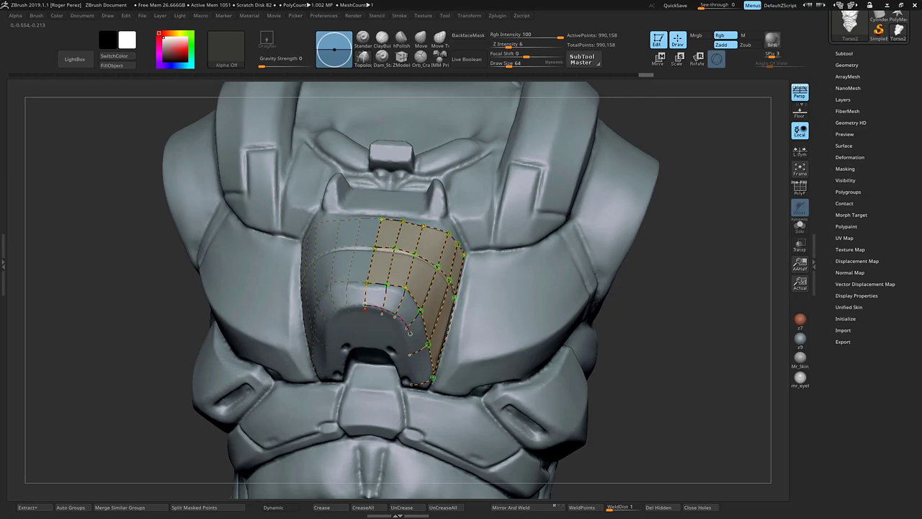
pyautogui.moveTo(415, 383); pyautogui.dragTo(414, 387)
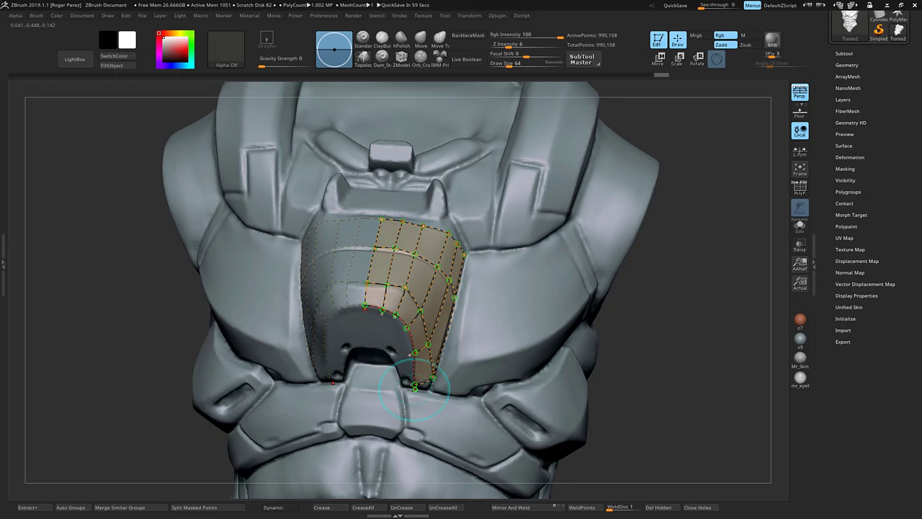
# - Try generating the chest plate panel from the topology curves at Draw Size 14, and undo it
pyautogui.press('[')
pyautogui.press('[')
pyautogui.press('[')
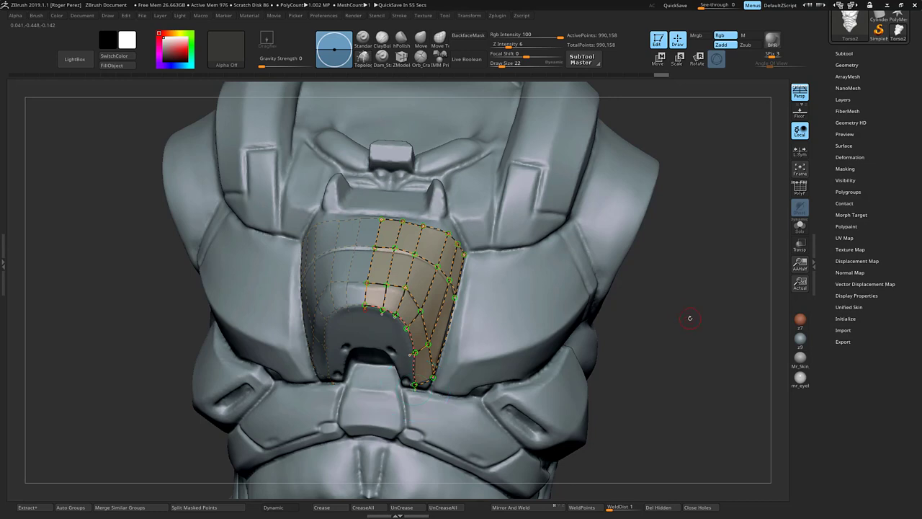
pyautogui.moveTo(747, 319); pyautogui.dragTo(675, 312)
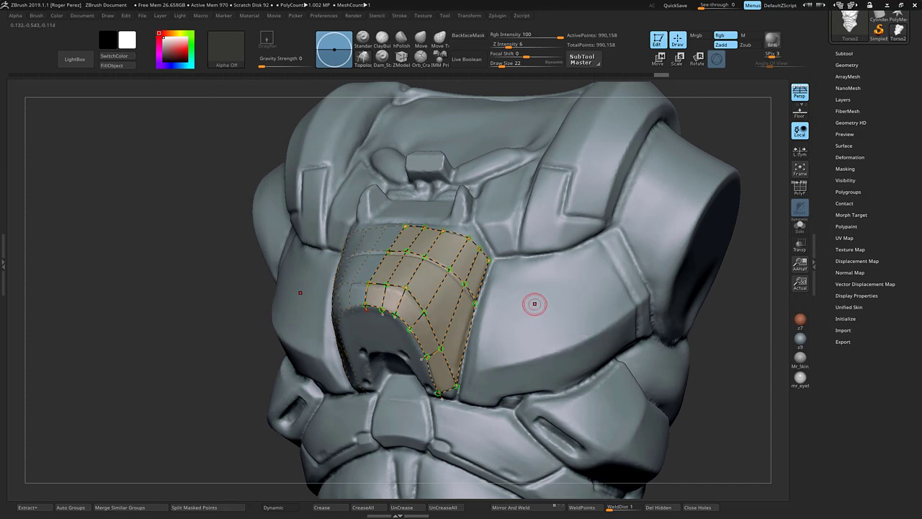
pyautogui.press('[')
pyautogui.press('[')
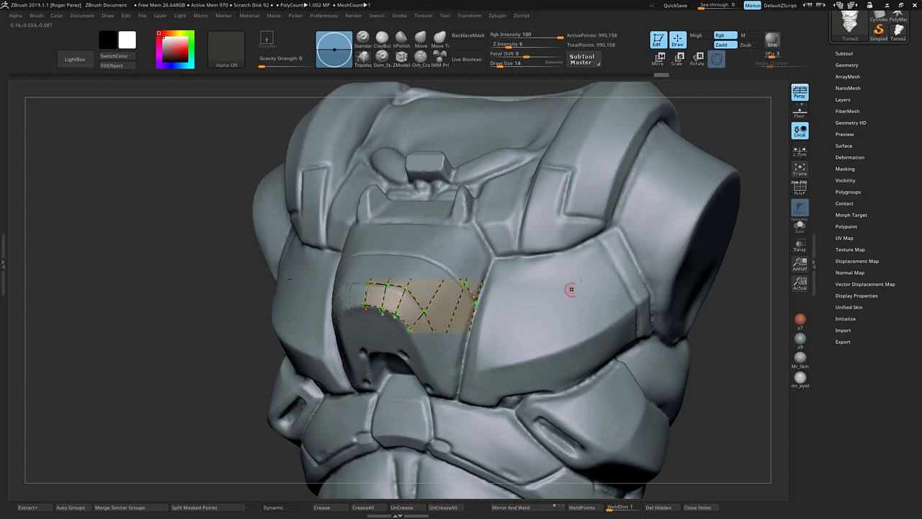
pyautogui.hotkey('ctrl', 'shift', 'z')
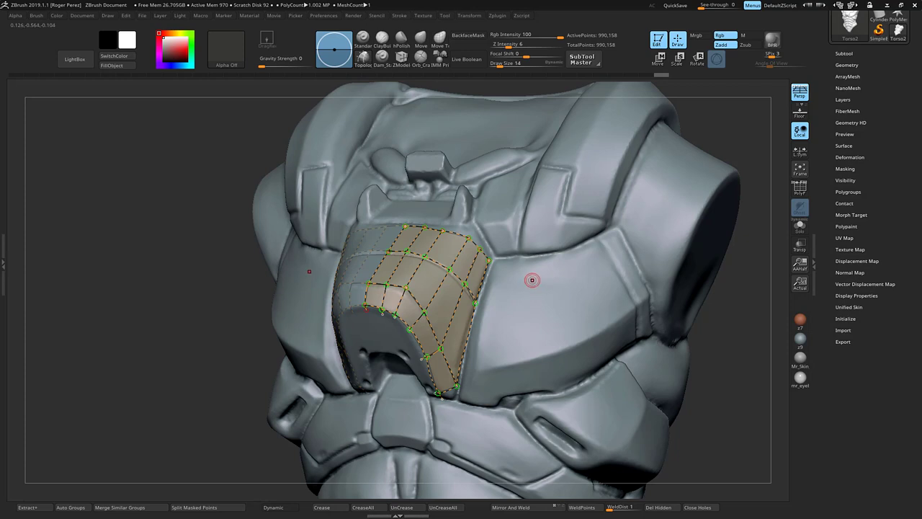
pyautogui.click(530, 280)
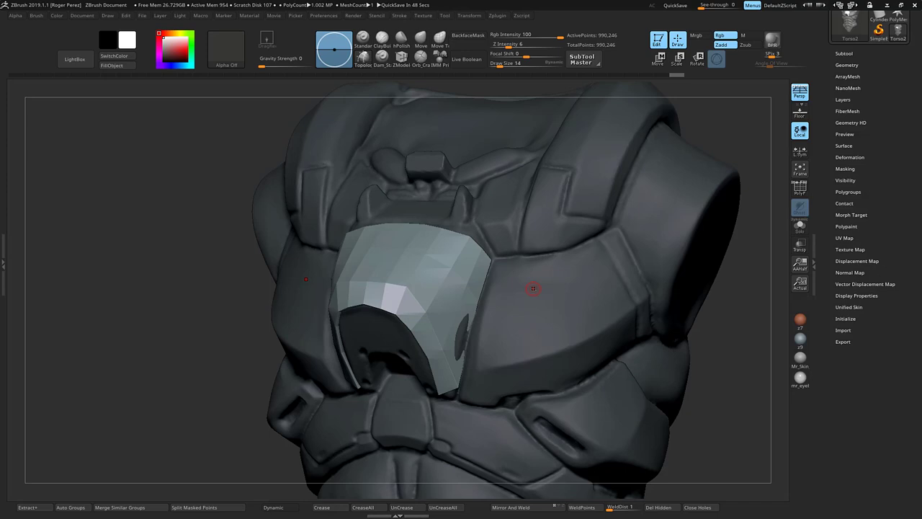
pyautogui.hotkey('ctrl', 'z')
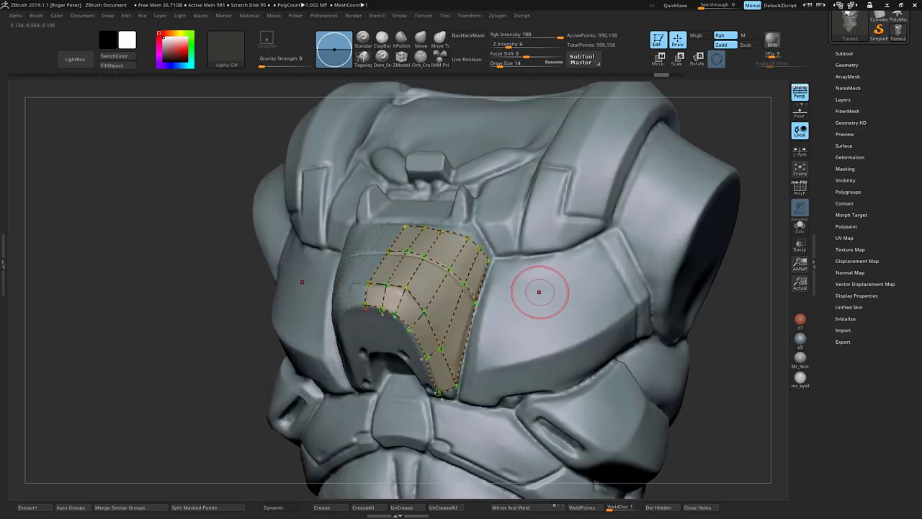
# - Try generating a thicker chest plate panel from the curves at Draw Size 26, and undo it
pyautogui.press(']')
pyautogui.press(']')
pyautogui.press(']')
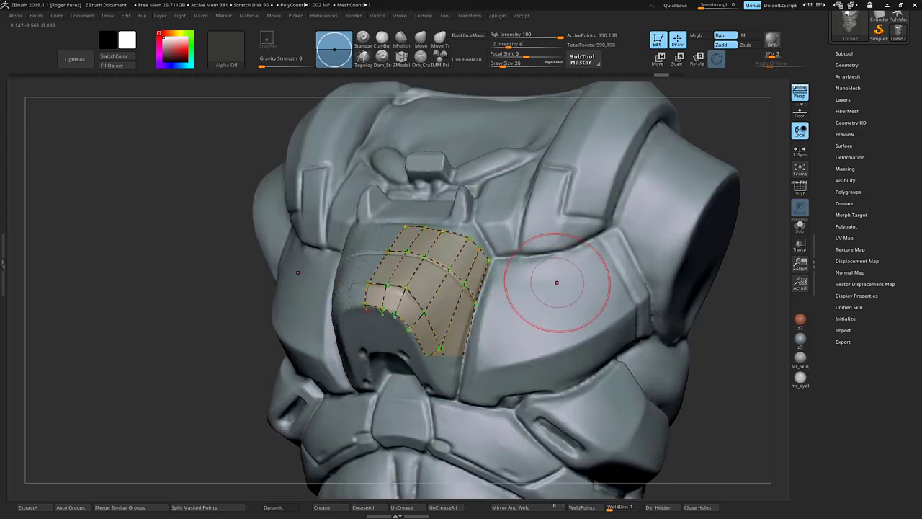
pyautogui.click(557, 282)
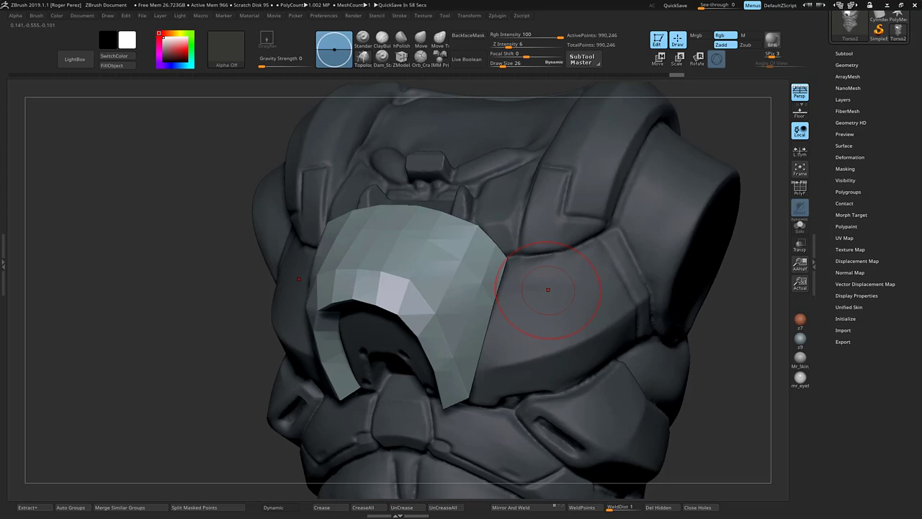
pyautogui.hotkey('ctrl', 'z')
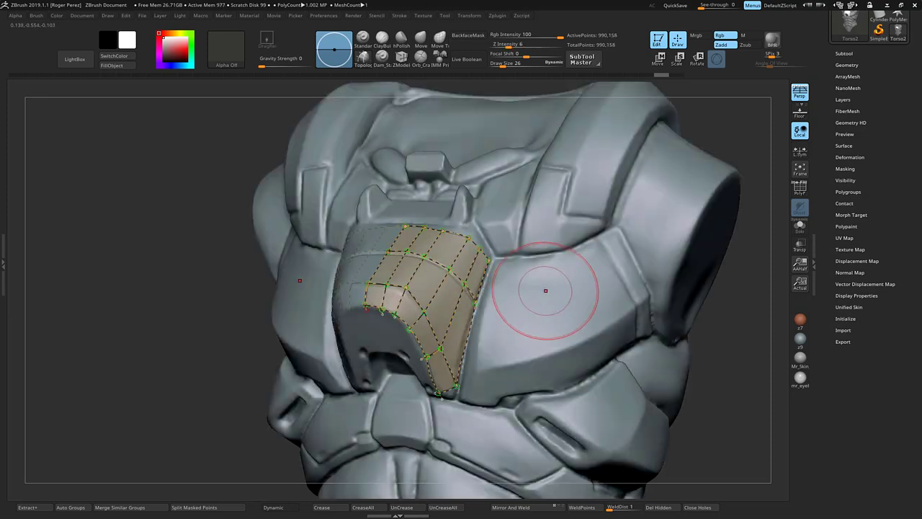
# - Set the Draw Size to 3 and generate a thin chest plate panel from the topology curves
pyautogui.press('[')
pyautogui.press('[')
pyautogui.press('[')
pyautogui.press('[')
pyautogui.press('[')
pyautogui.press('[')
pyautogui.press('[')
pyautogui.press('[')
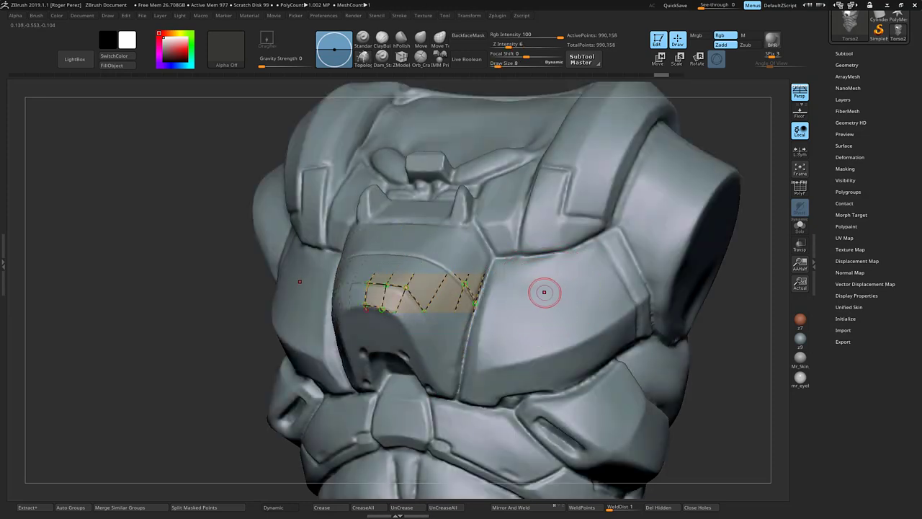
pyautogui.press('[')
pyautogui.press('[')
pyautogui.press('[')
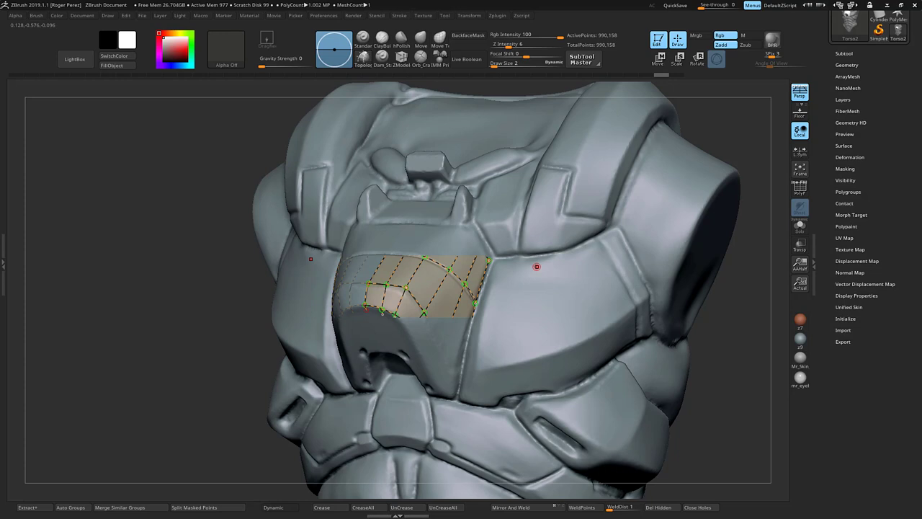
pyautogui.hotkey('ctrl', 'shift', 'z')
pyautogui.hotkey('ctrl', 'shift', 'z')
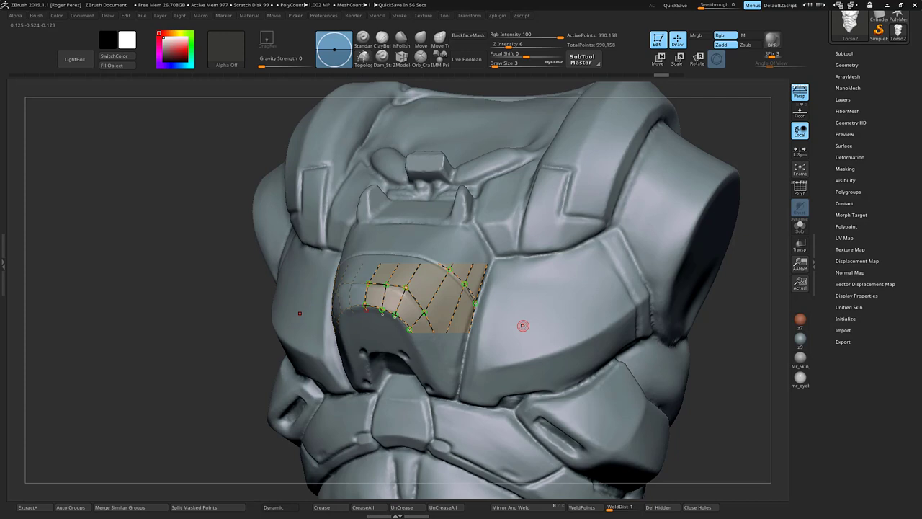
pyautogui.click(517, 273)
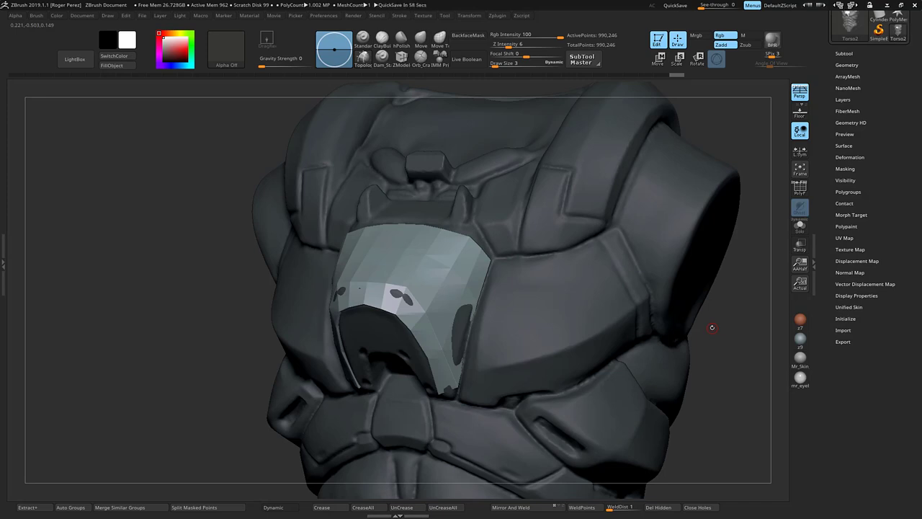
# - Split the masked torso from the new panel into a separate subtool and make the Torso3 subtool visible again
pyautogui.click(231, 508)
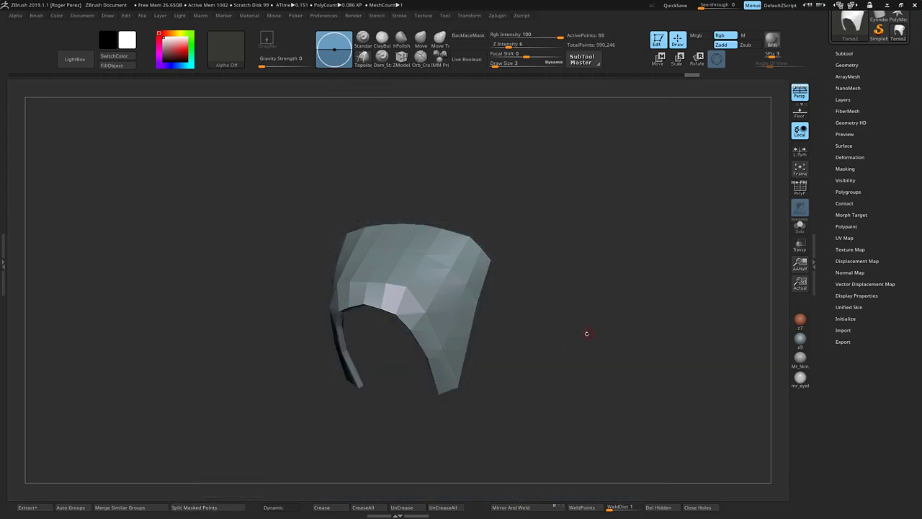
pyautogui.moveTo(586, 333); pyautogui.dragTo(598, 305)
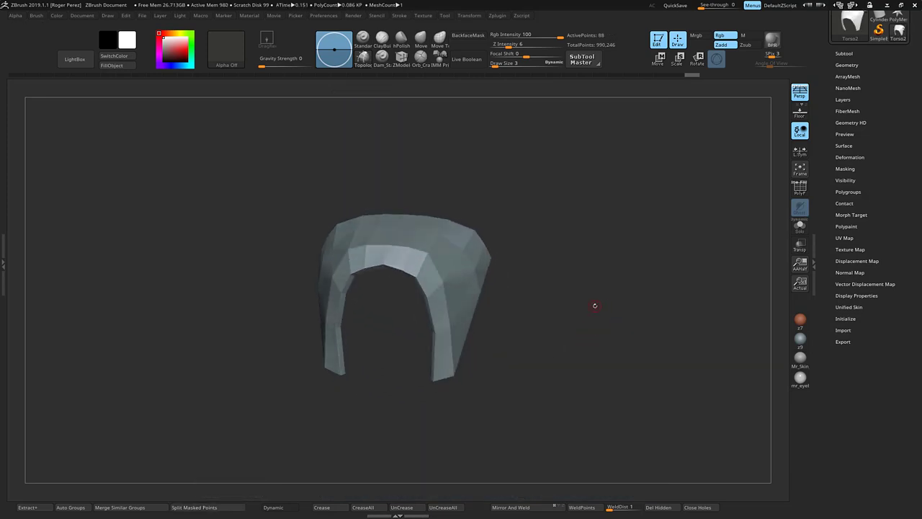
pyautogui.click(845, 54)
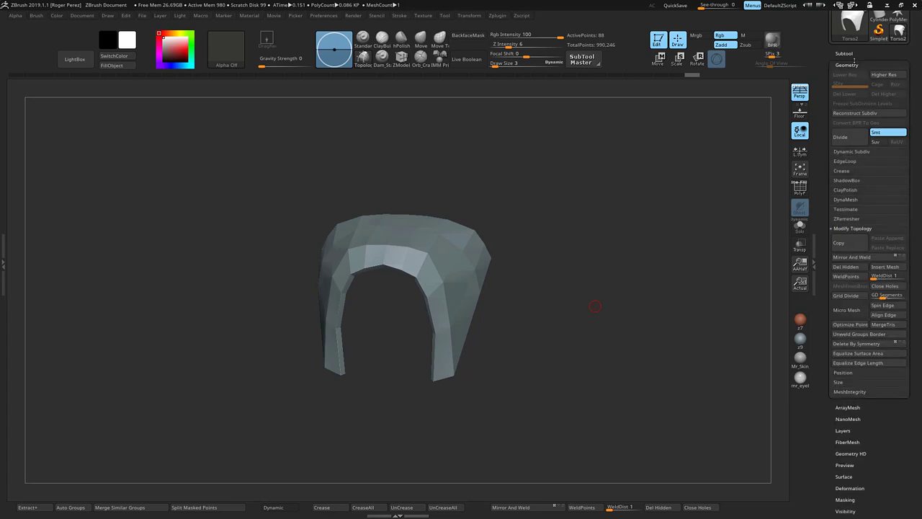
pyautogui.click(902, 72)
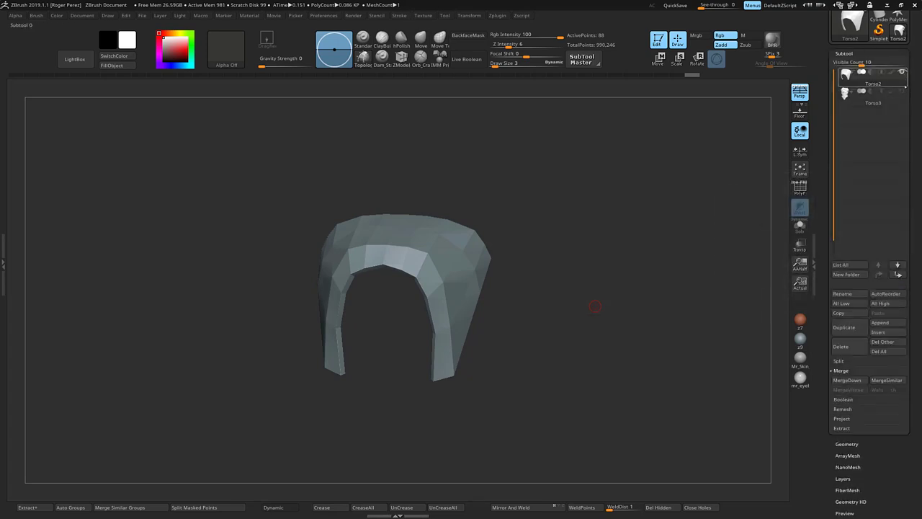
pyautogui.click(902, 91)
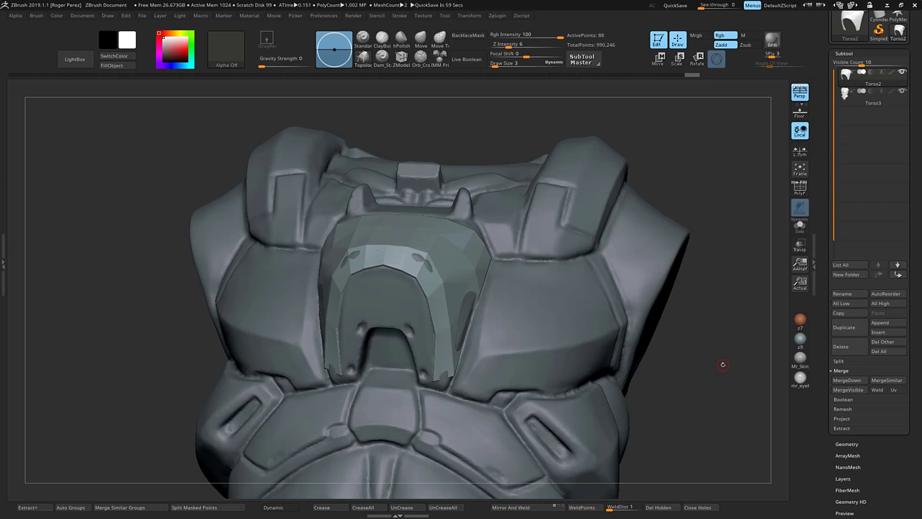
# - Switch to the Move brush with polyframe display on, and uncrease all edges of the panel
pyautogui.click(420, 38)
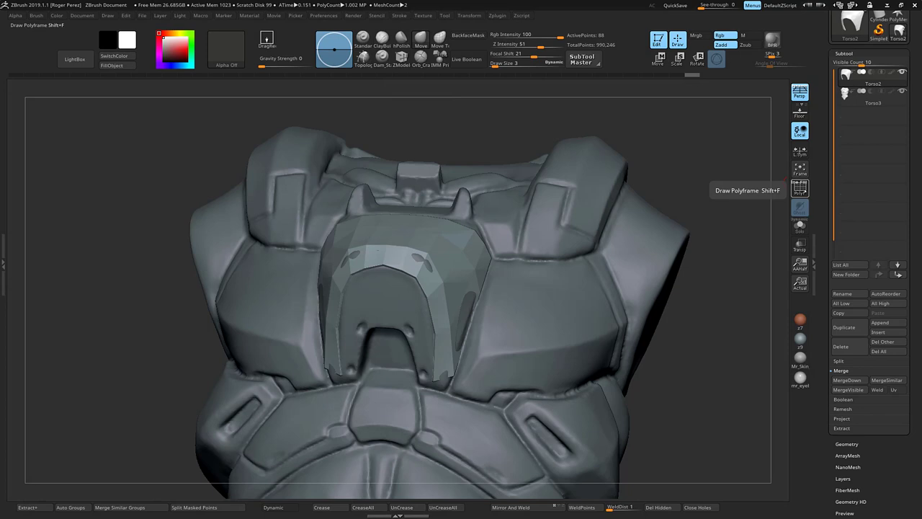
pyautogui.click(799, 189)
pyautogui.moveTo(697, 249); pyautogui.dragTo(683, 193)
pyautogui.keyDown('ctrl'); pyautogui.keyDown('shift'); pyautogui.click(405, 233); pyautogui.keyUp('shift'); pyautogui.keyUp('ctrl')
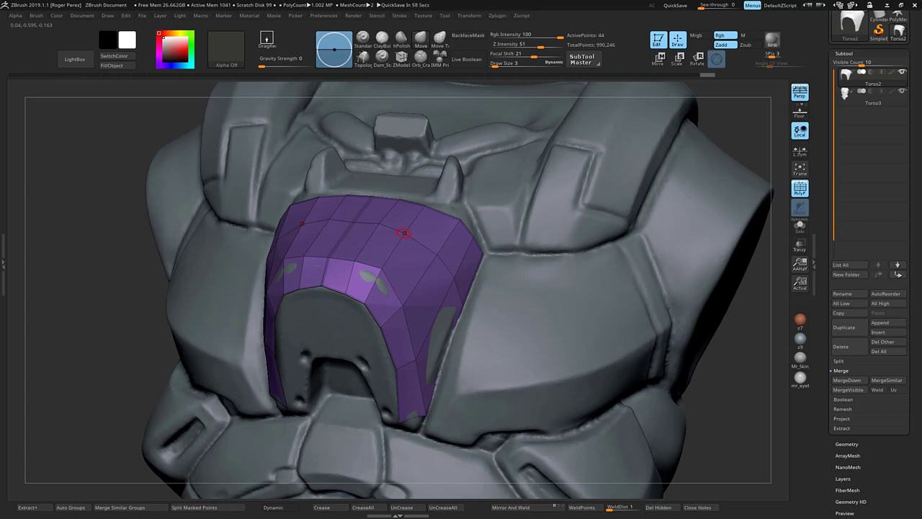
pyautogui.click(445, 507)
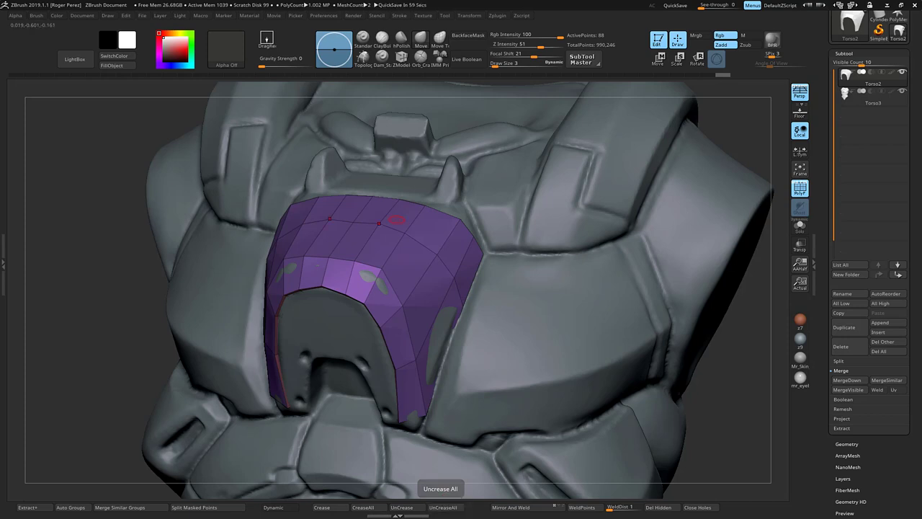
# - Isolate the panel's outer surface polygroup and delete the hidden rim and back faces
pyautogui.press('shift')
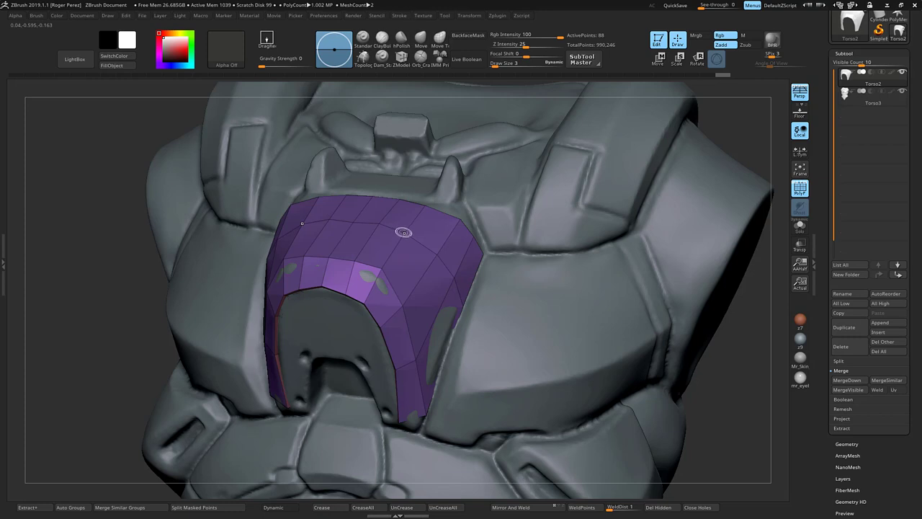
pyautogui.keyDown('ctrl'); pyautogui.keyDown('shift'); pyautogui.click(404, 233); pyautogui.keyUp('shift'); pyautogui.keyUp('ctrl')
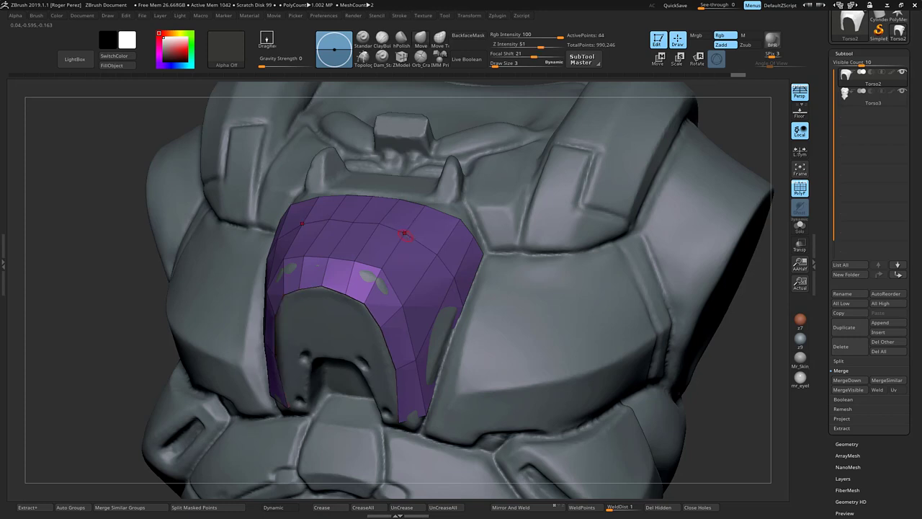
pyautogui.click(668, 507)
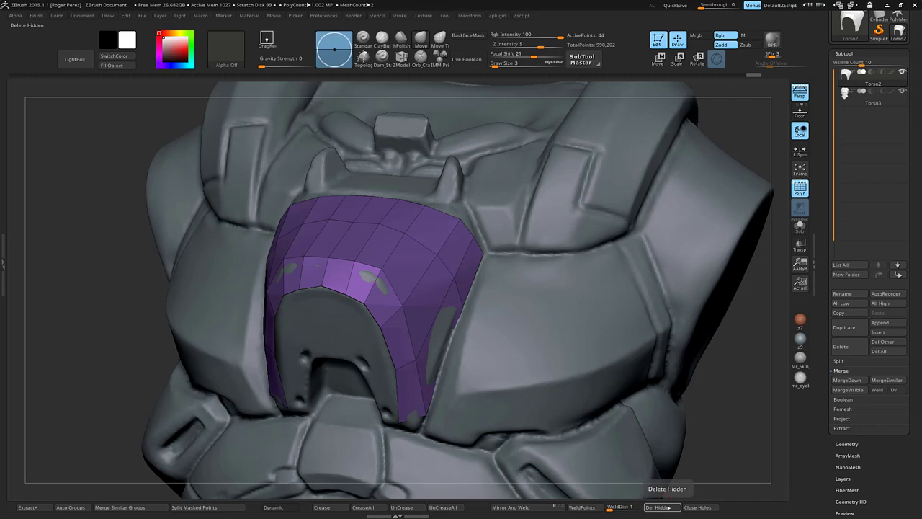
# - Move the vertices along the panel's inner edge and lower ends to match the rim and tips of the sculpted chest plate
pyautogui.moveTo(605, 491)
pyautogui.mouseDown()
pyautogui.moveTo(346, 495)
pyautogui.moveTo(620, 432)
pyautogui.moveTo(735, 375)
pyautogui.moveTo(730, 382)
pyautogui.moveTo(713, 368)
pyautogui.mouseUp()
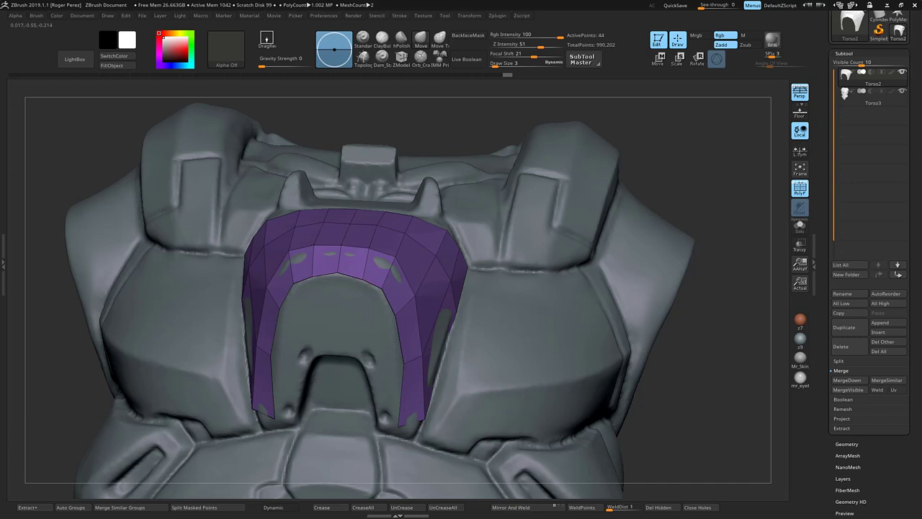
pyautogui.moveTo(383, 289); pyautogui.dragTo(393, 311)
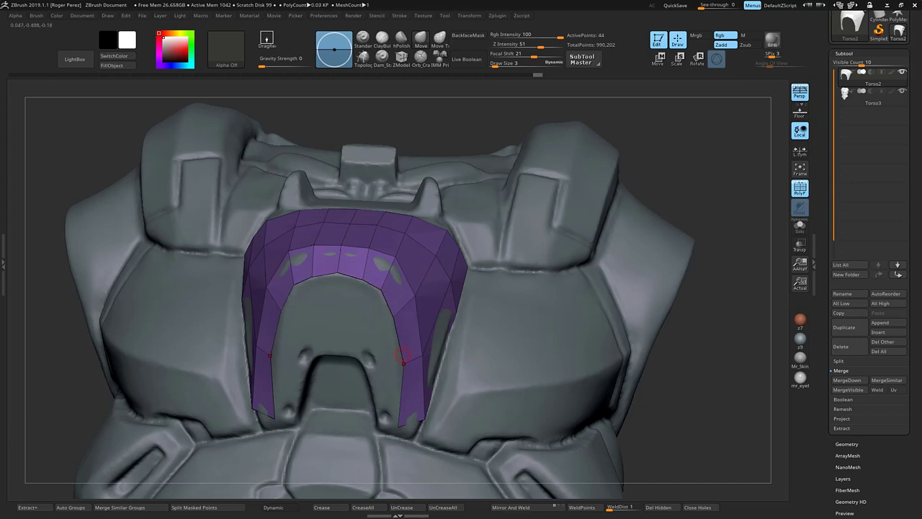
pyautogui.moveTo(404, 363); pyautogui.dragTo(403, 363)
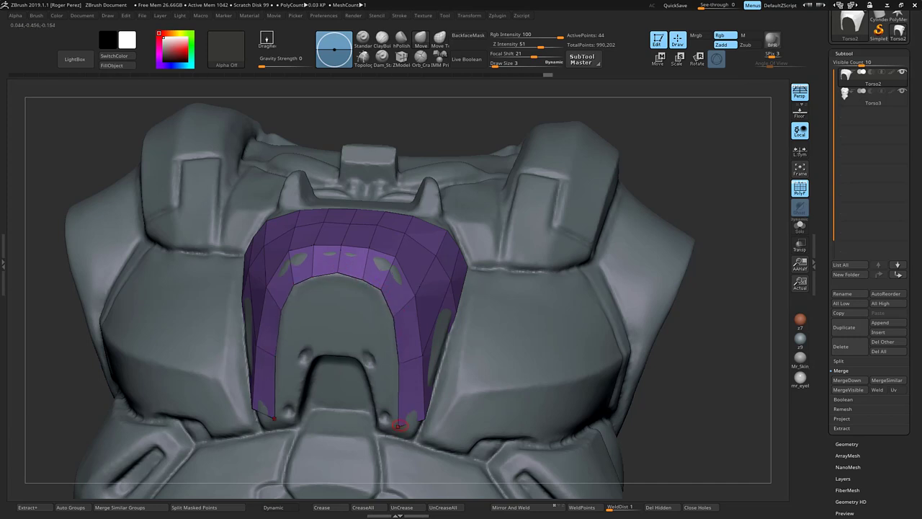
pyautogui.moveTo(427, 416); pyautogui.dragTo(416, 434)
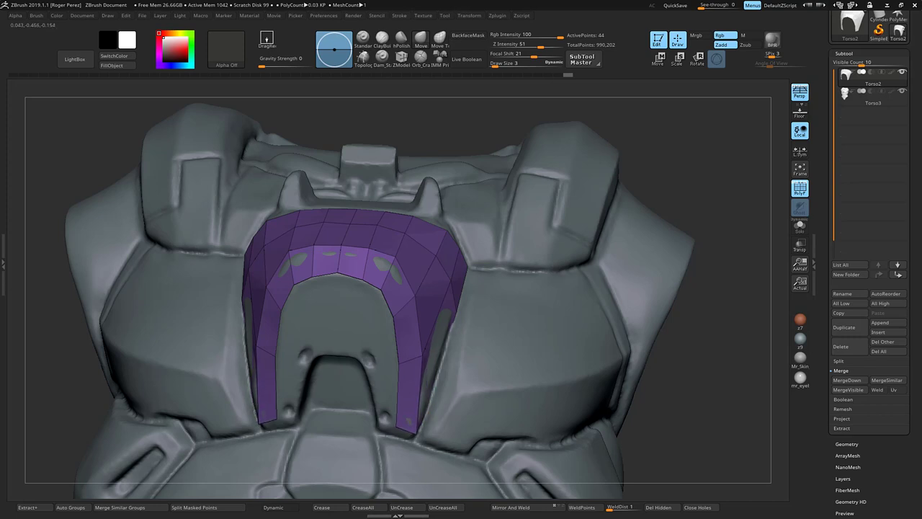
pyautogui.moveTo(696, 368); pyautogui.dragTo(664, 367)
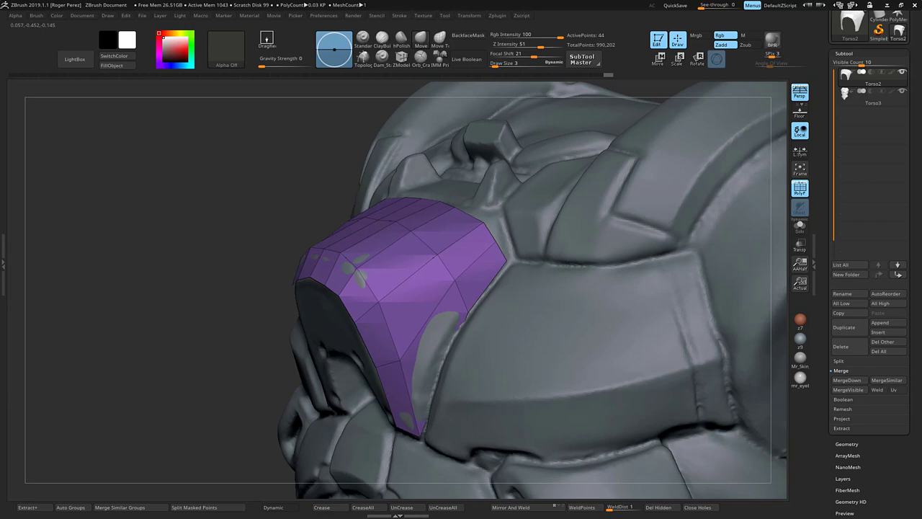
# - Move the vertices of the panel's upper edge and middle row into even lines that follow the sculpted chest plate
pyautogui.moveTo(263, 336); pyautogui.dragTo(310, 337)
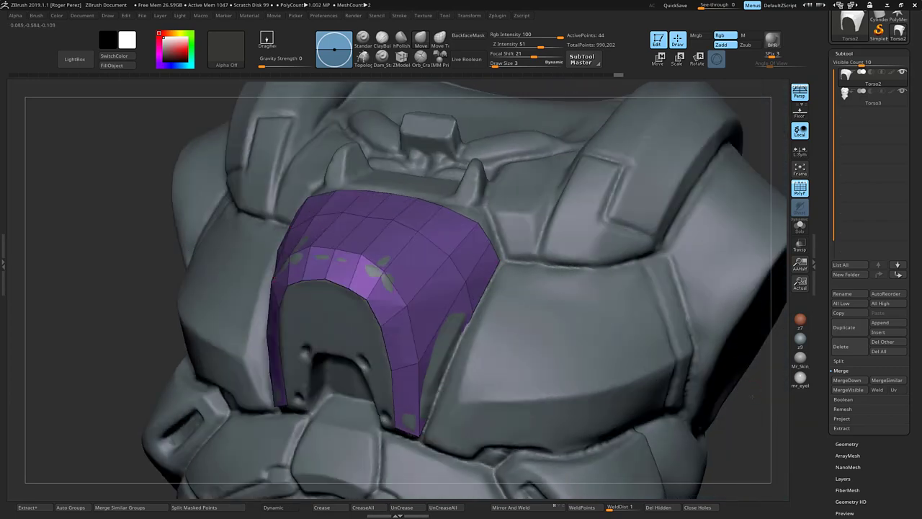
pyautogui.moveTo(752, 397); pyautogui.dragTo(685, 344)
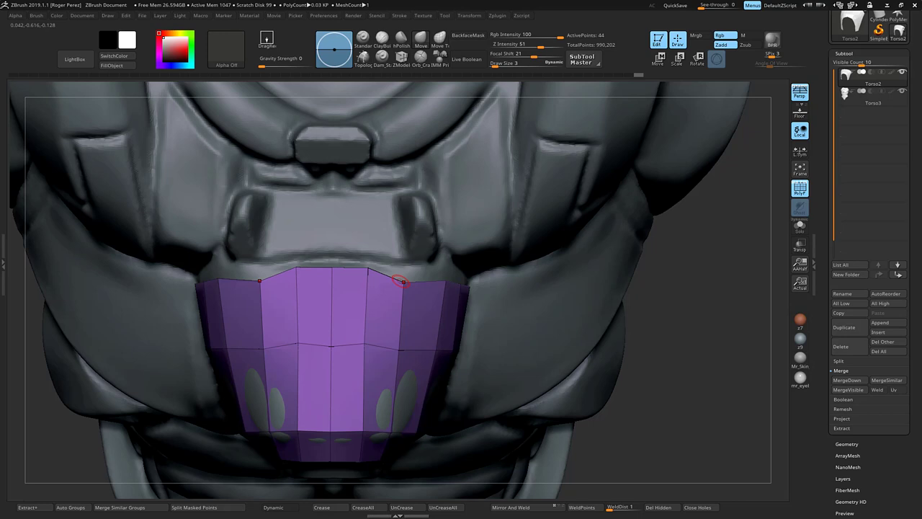
pyautogui.moveTo(401, 280); pyautogui.dragTo(443, 270)
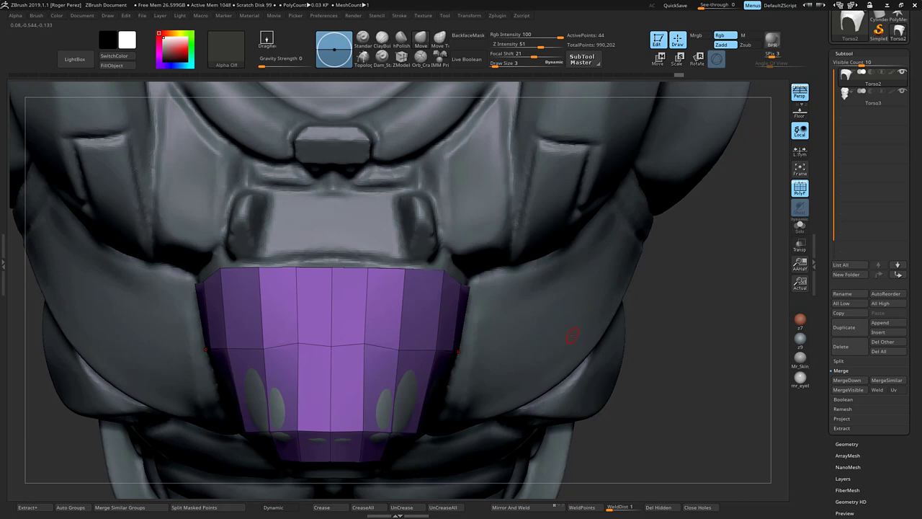
pyautogui.moveTo(365, 343)
pyautogui.mouseDown()
pyautogui.moveTo(402, 346)
pyautogui.moveTo(408, 336)
pyautogui.mouseUp()
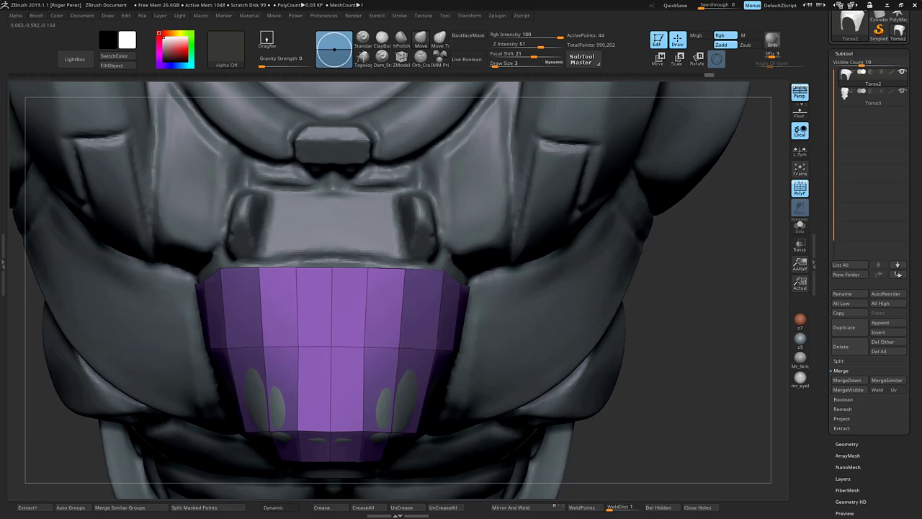
pyautogui.moveTo(690, 323); pyautogui.dragTo(595, 320)
pyautogui.moveTo(467, 284)
pyautogui.mouseDown()
pyautogui.moveTo(469, 275)
pyautogui.moveTo(496, 279)
pyautogui.mouseUp()
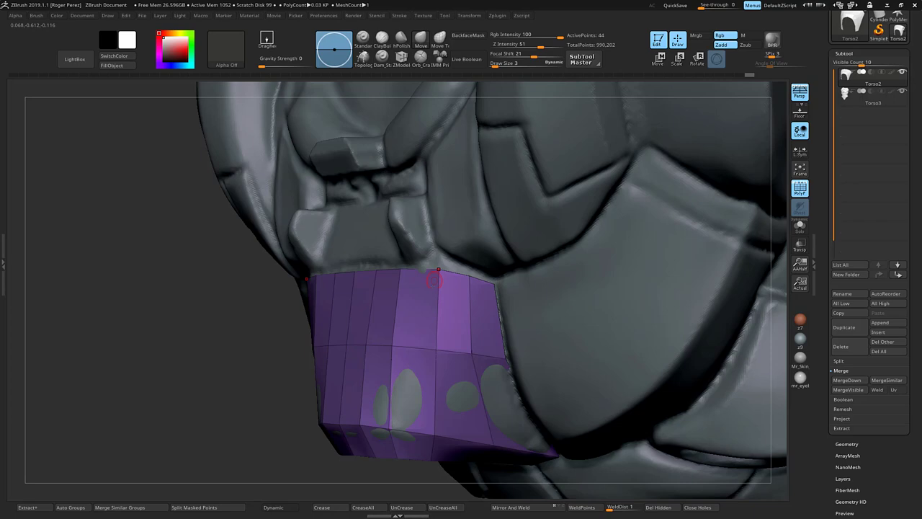
# - Examine the panel's fit and side profile against the sculpted chest plate from several angles
pyautogui.moveTo(286, 382); pyautogui.dragTo(240, 356, button='right')
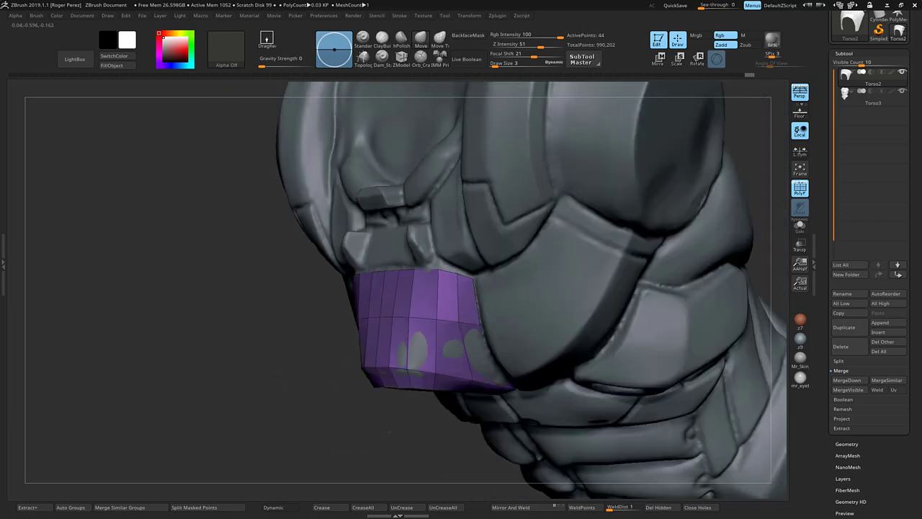
pyautogui.moveTo(390, 431); pyautogui.dragTo(577, 389)
pyautogui.moveTo(622, 319); pyautogui.dragTo(446, 345)
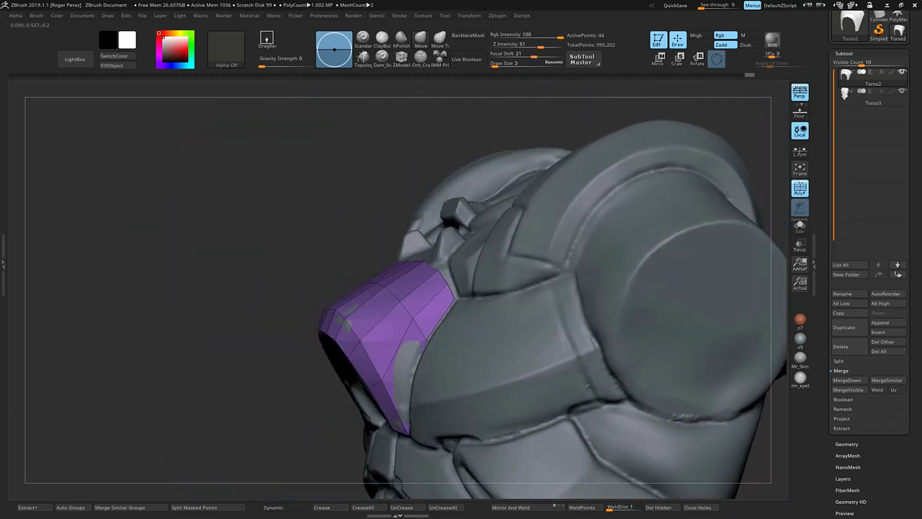
pyautogui.moveTo(596, 333); pyautogui.dragTo(616, 325, button='right')
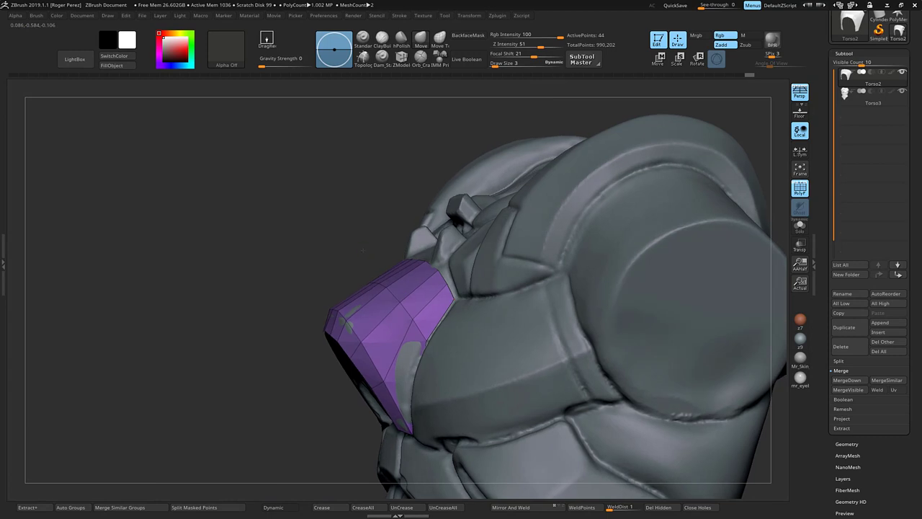
pyautogui.moveTo(362, 250); pyautogui.dragTo(364, 223, button='right')
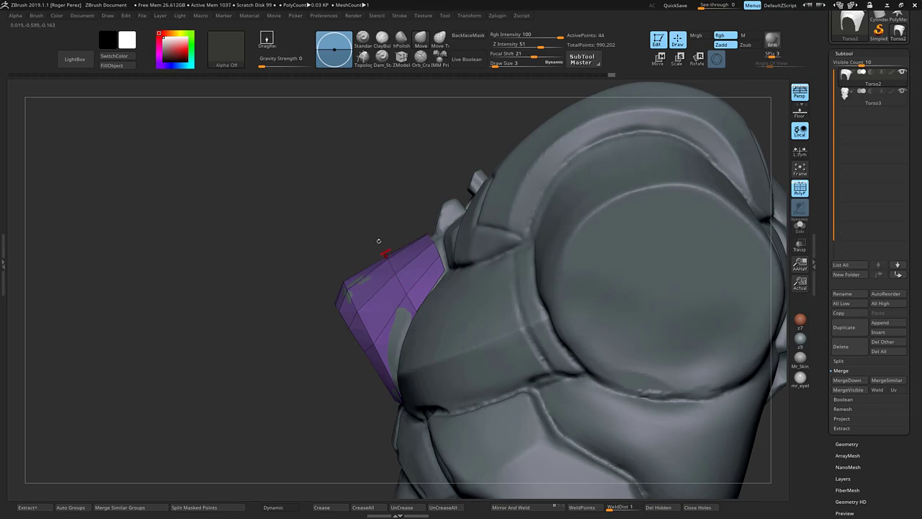
pyautogui.moveTo(377, 243); pyautogui.dragTo(439, 188, button='right')
pyautogui.keyDown('alt'); pyautogui.moveTo(722, 302); pyautogui.dragTo(761, 309); pyautogui.keyUp('alt')
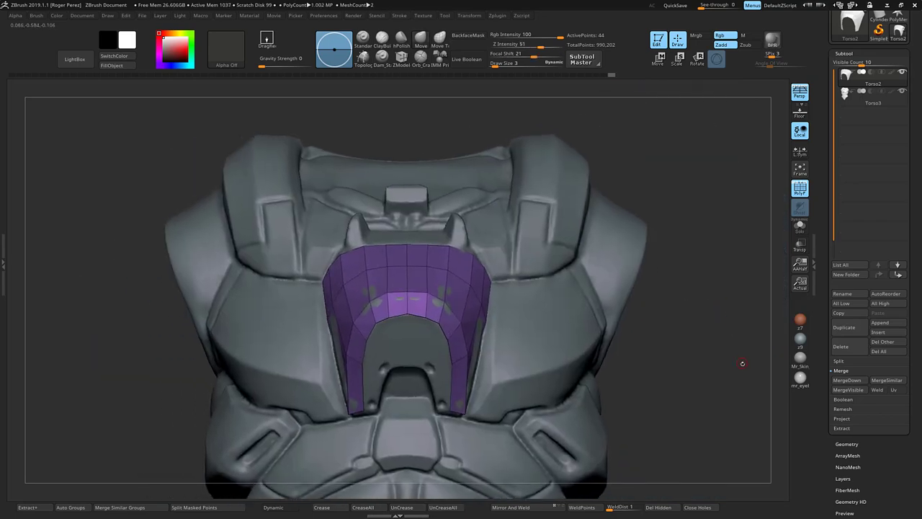
pyautogui.moveTo(743, 364); pyautogui.dragTo(631, 364)
# - Insert an edge loop across the panel between its middle row and inner arch with the ZModeler brush
pyautogui.moveTo(764, 439); pyautogui.dragTo(645, 398, button='right')
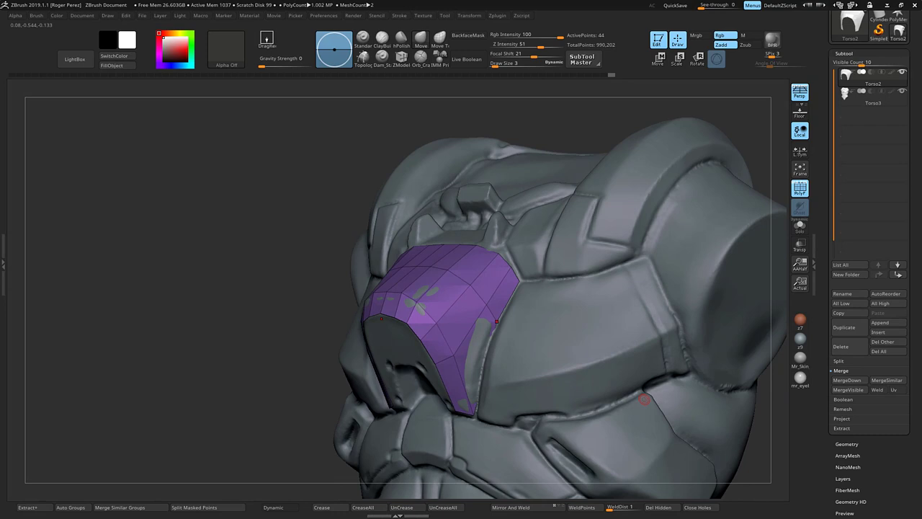
pyautogui.click(401, 55)
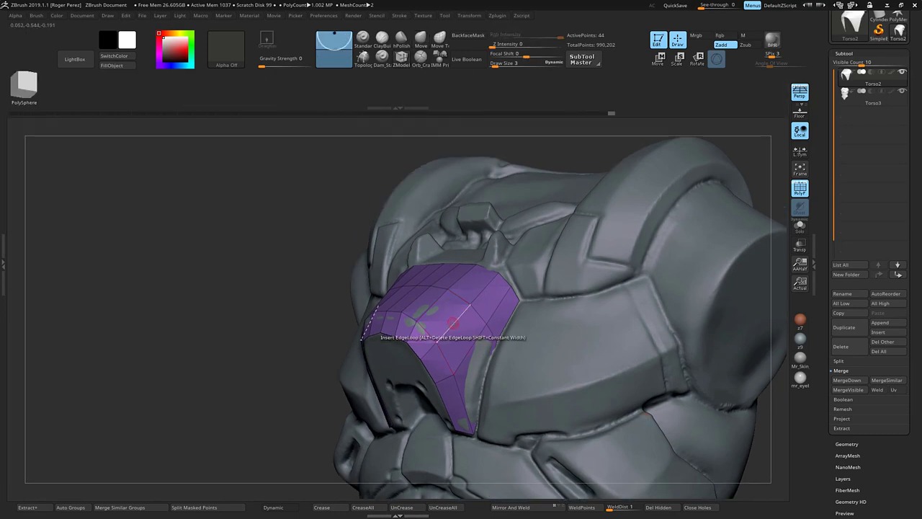
pyautogui.click(453, 322)
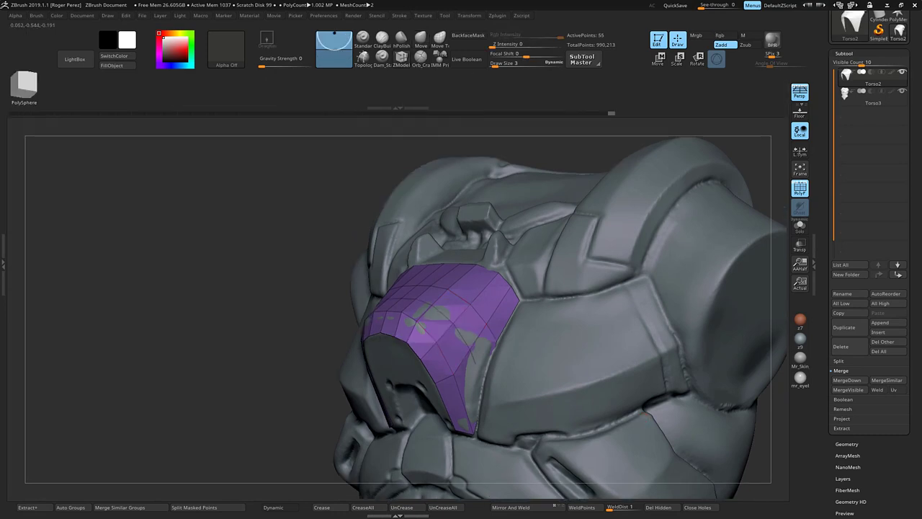
# - Adjust the vertices around the new loop and inner arch with the Move brush to even out the panel's curvature
pyautogui.click(421, 40)
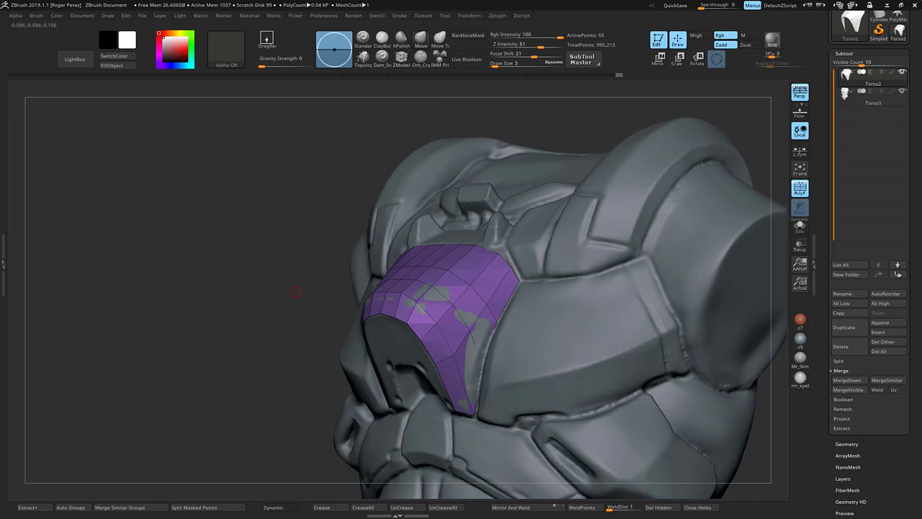
pyautogui.moveTo(663, 173); pyautogui.dragTo(738, 164, button='right')
pyautogui.moveTo(738, 164); pyautogui.dragTo(697, 161)
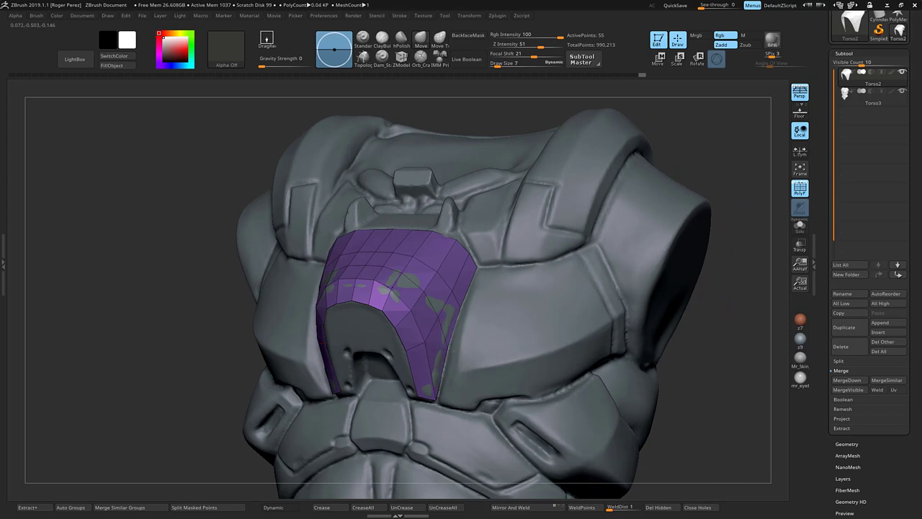
pyautogui.moveTo(721, 144); pyautogui.dragTo(737, 241)
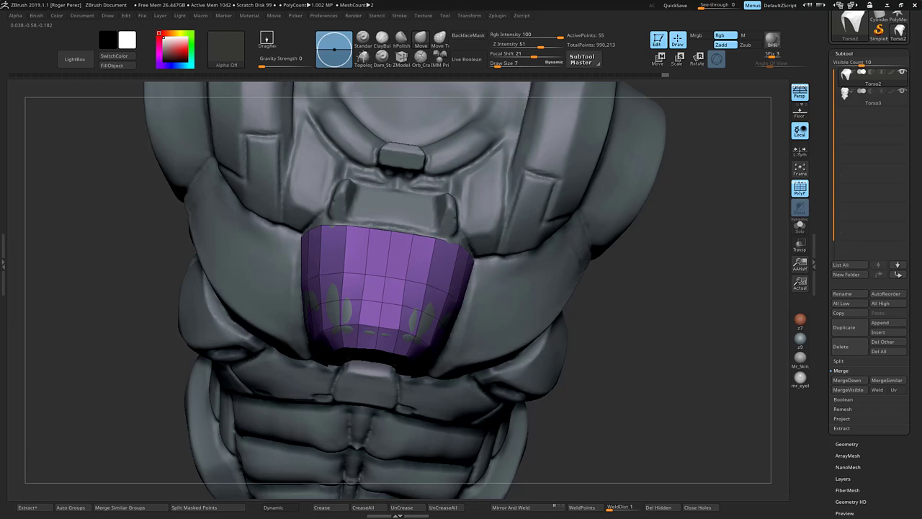
pyautogui.moveTo(403, 307); pyautogui.dragTo(400, 315)
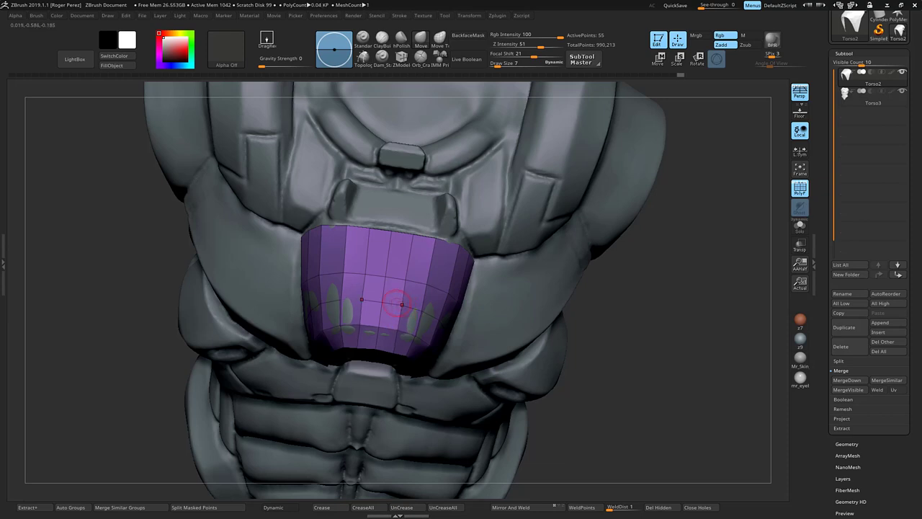
pyautogui.moveTo(601, 320); pyautogui.dragTo(622, 262)
pyautogui.moveTo(677, 346); pyautogui.dragTo(674, 285)
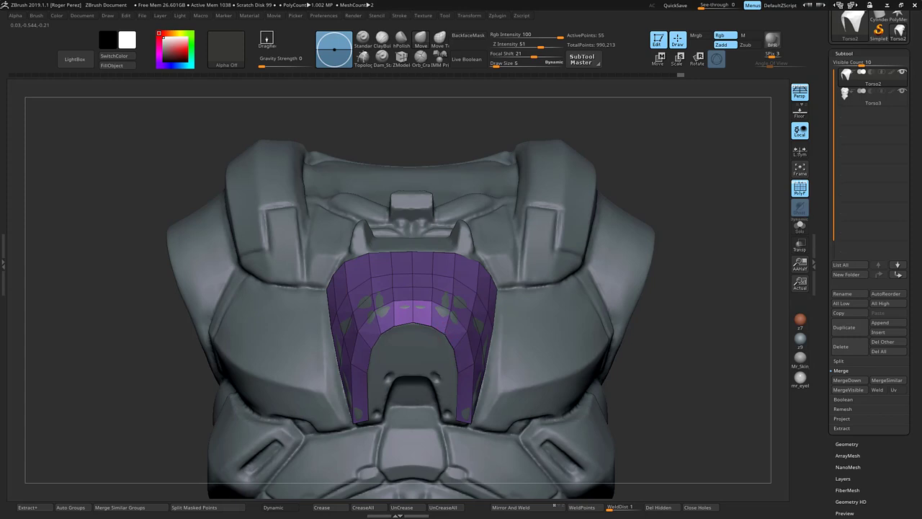
pyautogui.moveTo(428, 323); pyautogui.dragTo(414, 325)
pyautogui.moveTo(721, 366); pyautogui.dragTo(684, 361)
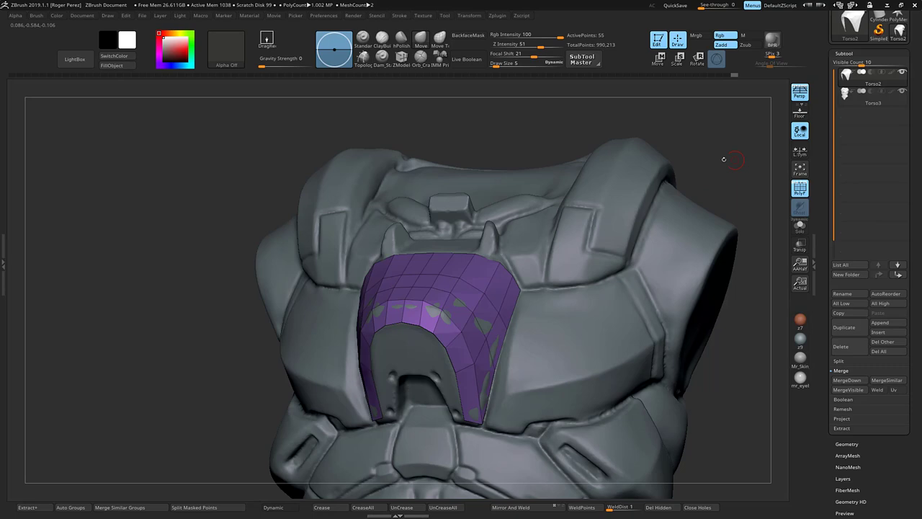
# - Thicken the panel with Panel Loops, using 1 loop and Polish 0
pyautogui.moveTo(724, 159); pyautogui.dragTo(706, 220)
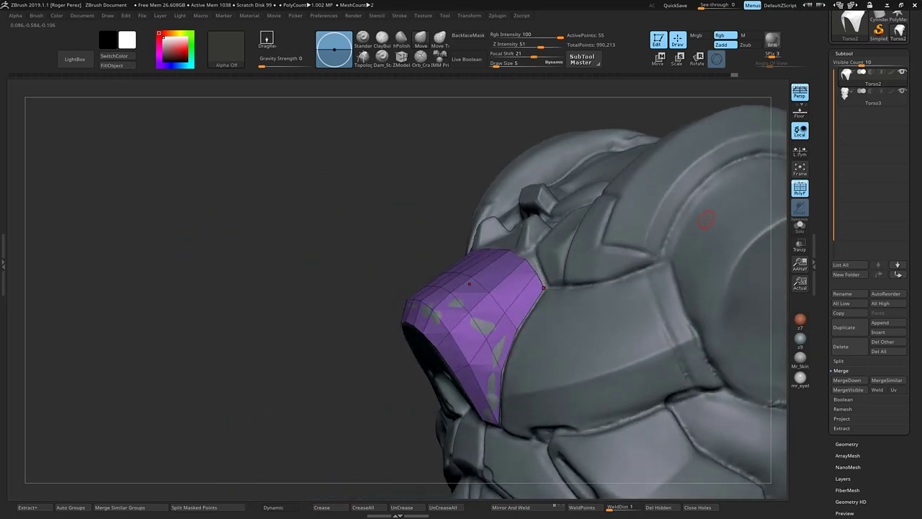
pyautogui.click(856, 444)
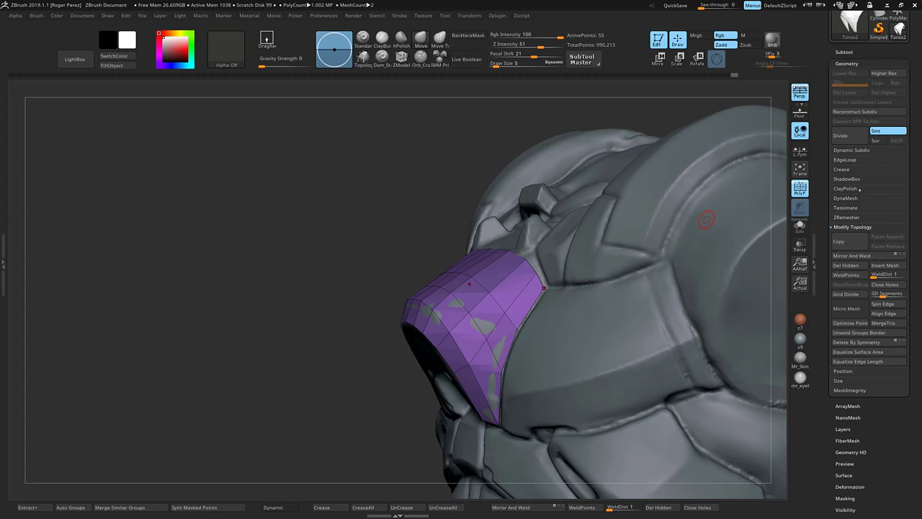
pyautogui.click(845, 160)
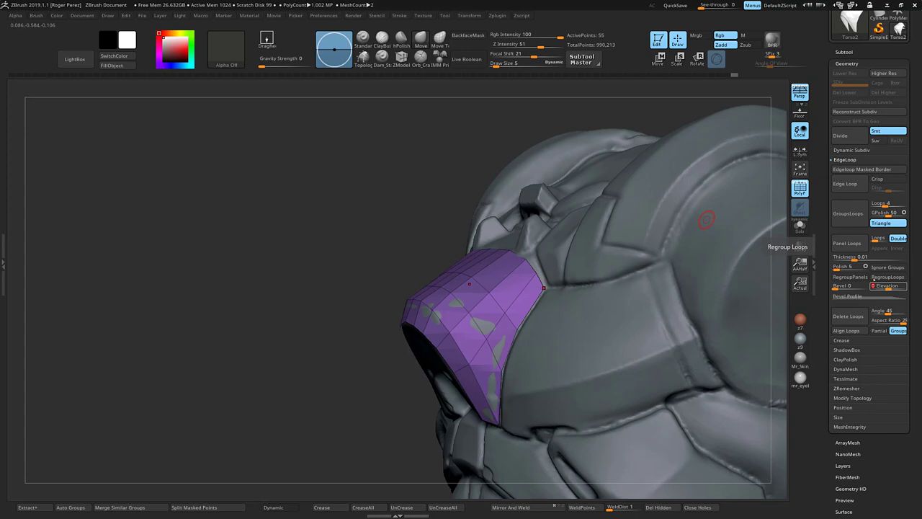
pyautogui.moveTo(839, 267); pyautogui.dragTo(828, 267)
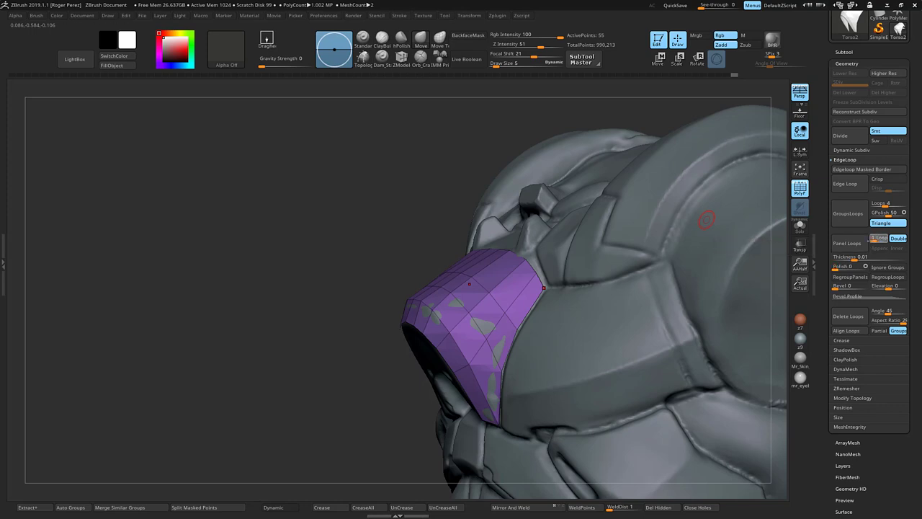
pyautogui.moveTo(881, 238); pyautogui.dragTo(871, 239)
pyautogui.moveTo(665, 118); pyautogui.dragTo(711, 190)
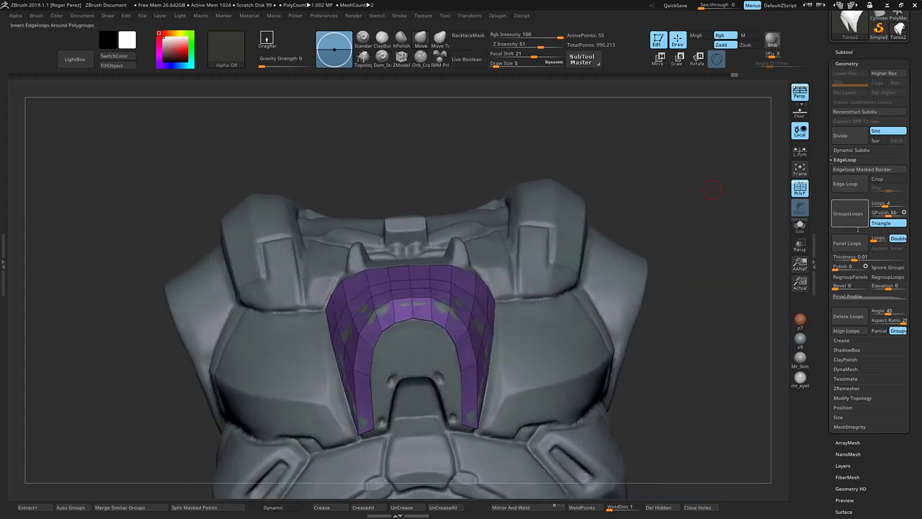
pyautogui.click(860, 244)
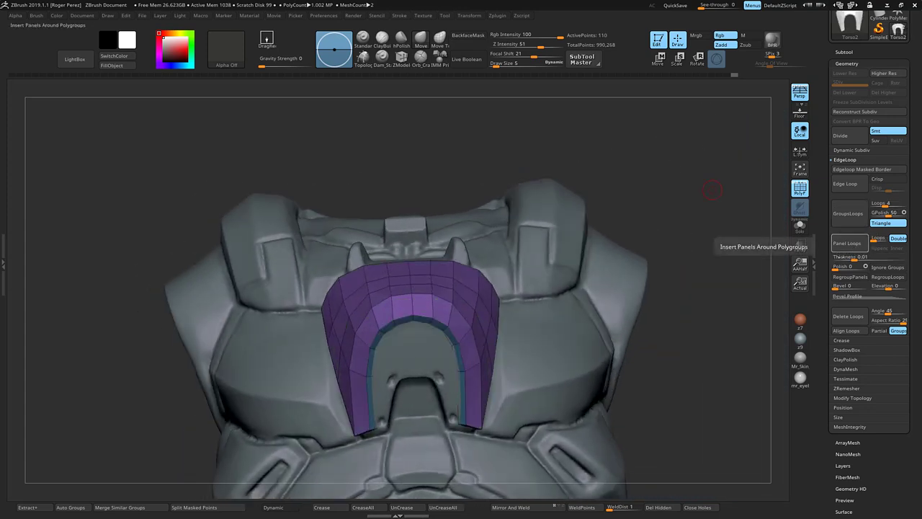
# - Isolate the thickened panel in Solo mode to show it without the torso
pyautogui.moveTo(734, 304)
pyautogui.mouseDown()
pyautogui.moveTo(670, 306)
pyautogui.moveTo(725, 298)
pyautogui.mouseUp()
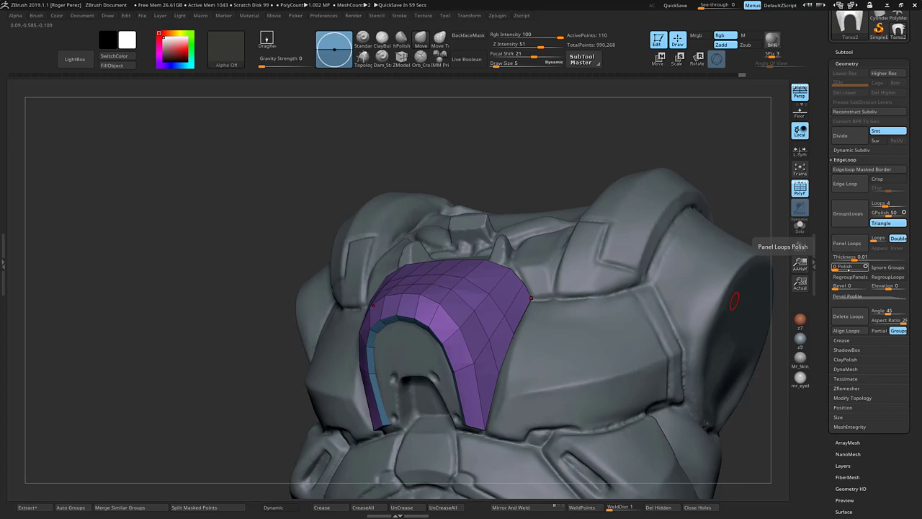
pyautogui.moveTo(552, 181); pyautogui.dragTo(716, 247)
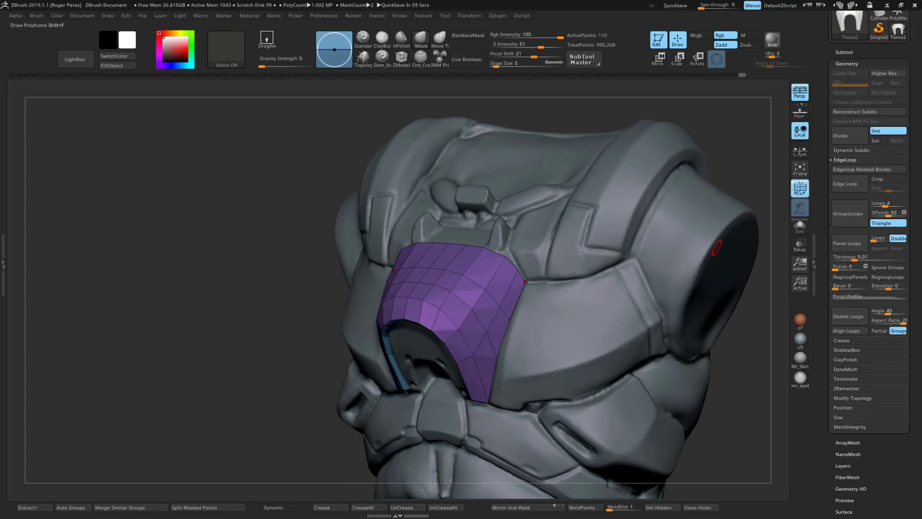
pyautogui.click(800, 226)
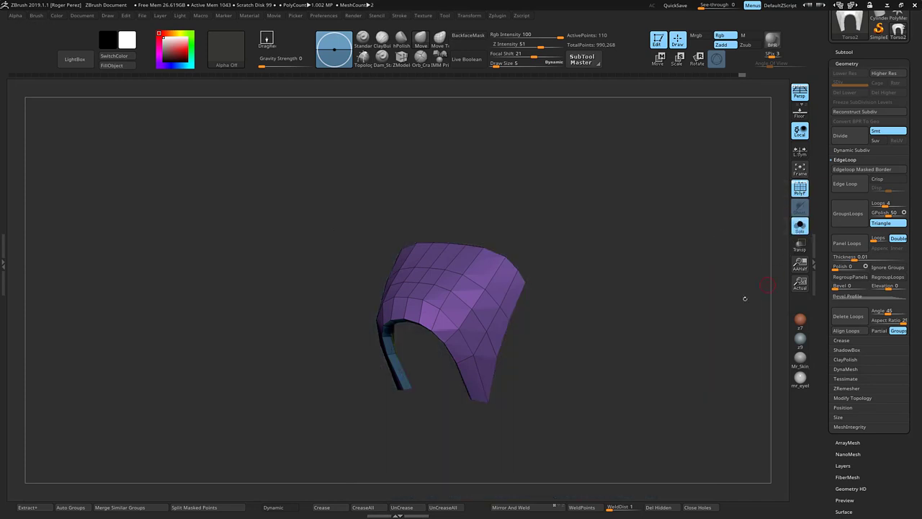
pyautogui.moveTo(745, 299); pyautogui.dragTo(683, 307)
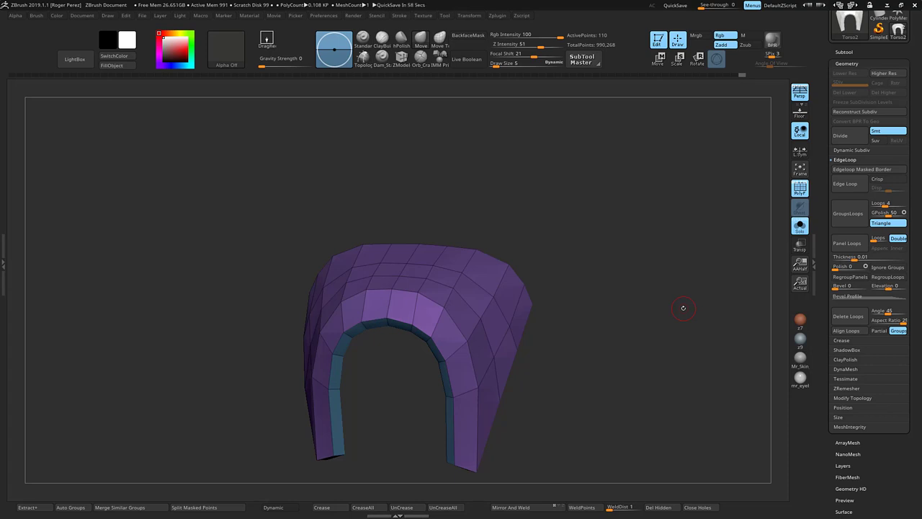
# - Preview the panel's smoothed shape with dynamic subdivision, and turn the preview off again
pyautogui.click(273, 507)
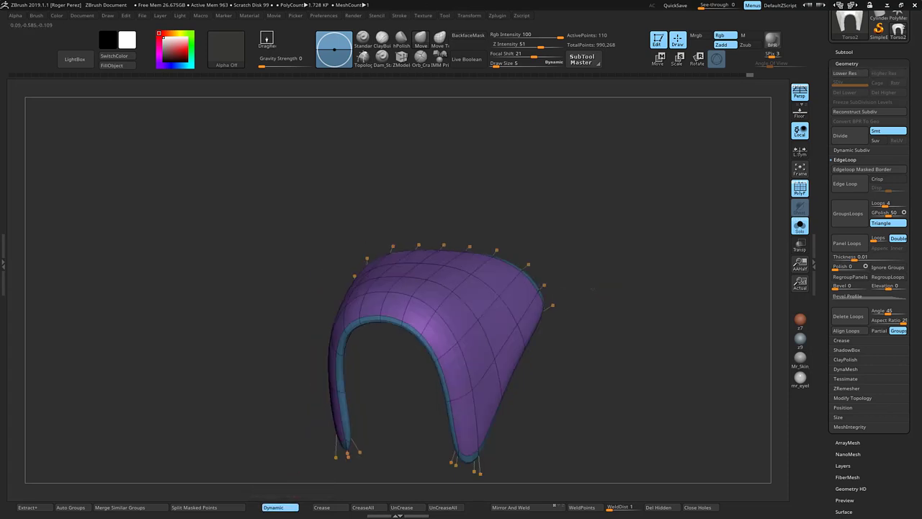
pyautogui.moveTo(592, 288)
pyautogui.mouseDown()
pyautogui.moveTo(620, 252)
pyautogui.moveTo(680, 241)
pyautogui.moveTo(654, 228)
pyautogui.moveTo(689, 233)
pyautogui.moveTo(652, 254)
pyautogui.moveTo(599, 252)
pyautogui.moveTo(614, 242)
pyautogui.mouseUp()
pyautogui.hotkey('shift', 'd')
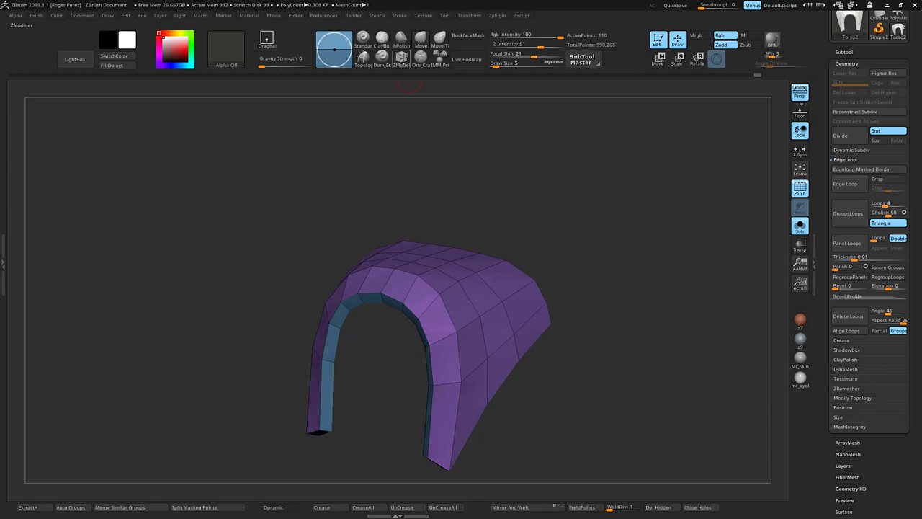
# - Insert supporting edge loops with the ZModeler brush close to the panel's front ridge, lower tips and outer border
pyautogui.click(401, 58)
pyautogui.moveTo(628, 309)
pyautogui.mouseDown()
pyautogui.moveTo(632, 286)
pyautogui.moveTo(634, 300)
pyautogui.mouseUp()
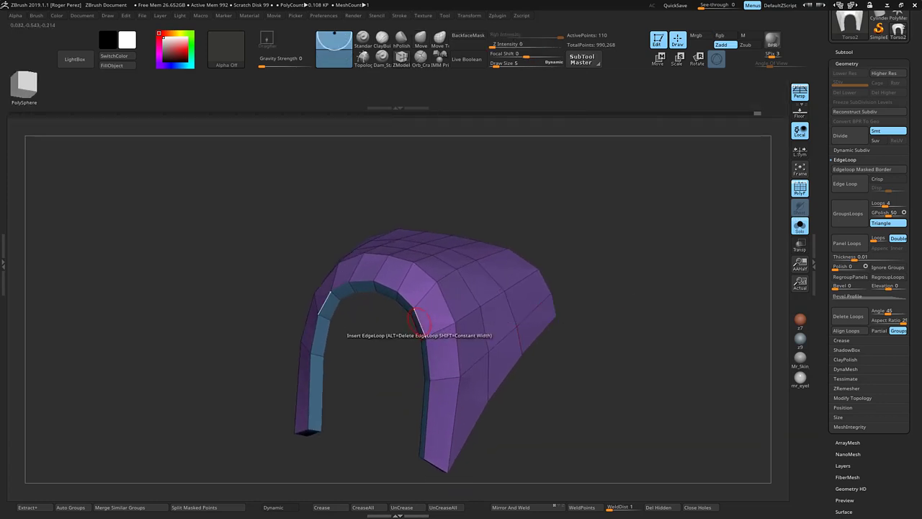
pyautogui.click(431, 288)
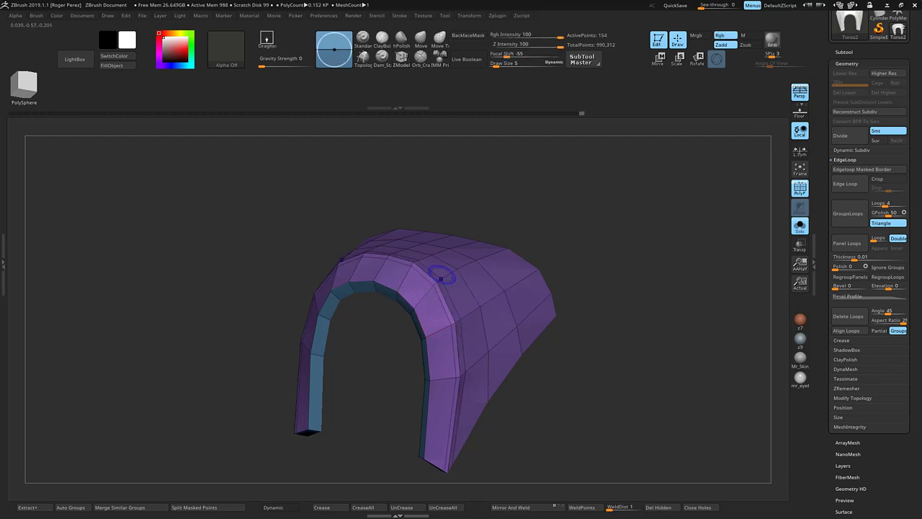
pyautogui.moveTo(638, 261); pyautogui.dragTo(582, 261)
pyautogui.click(544, 340)
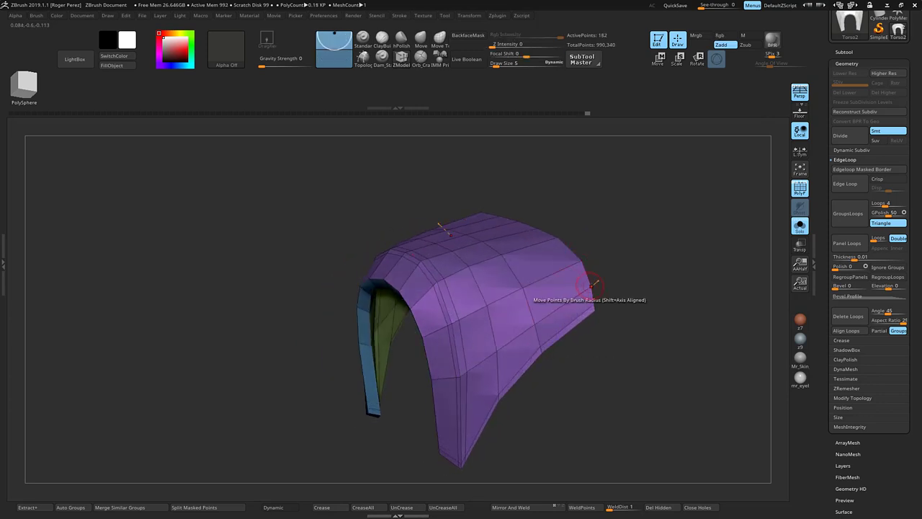
pyautogui.click(594, 281)
pyautogui.moveTo(623, 268); pyautogui.dragTo(650, 257)
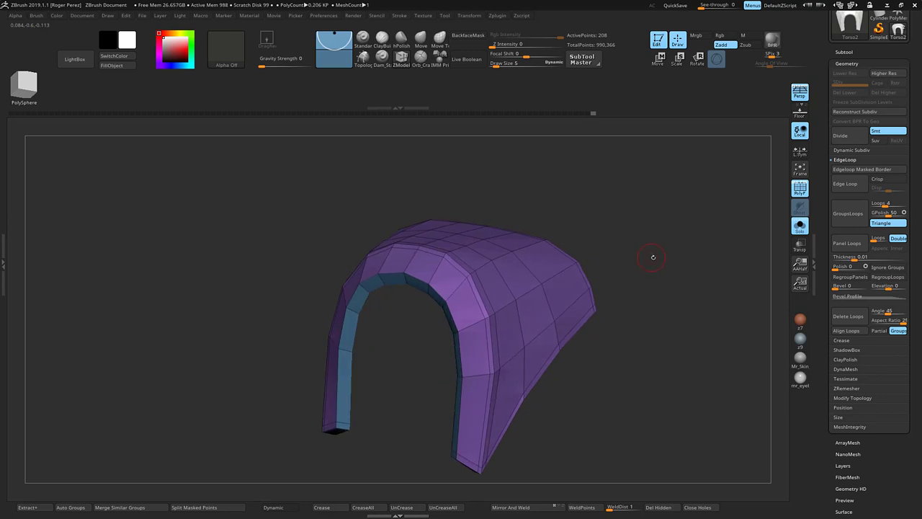
# - Insert a supporting edge loop along the inner side of the panel's front band and check it in the dynamic subdivision preview
pyautogui.click(457, 273)
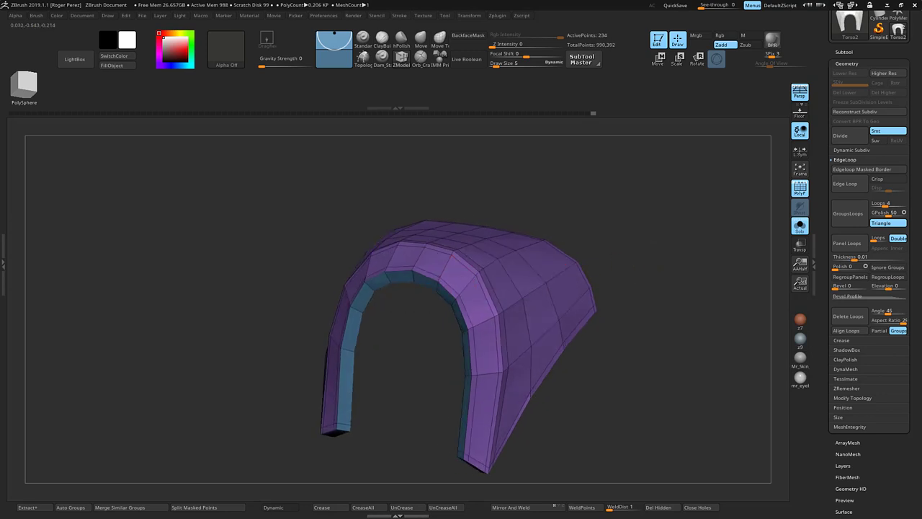
pyautogui.click(291, 507)
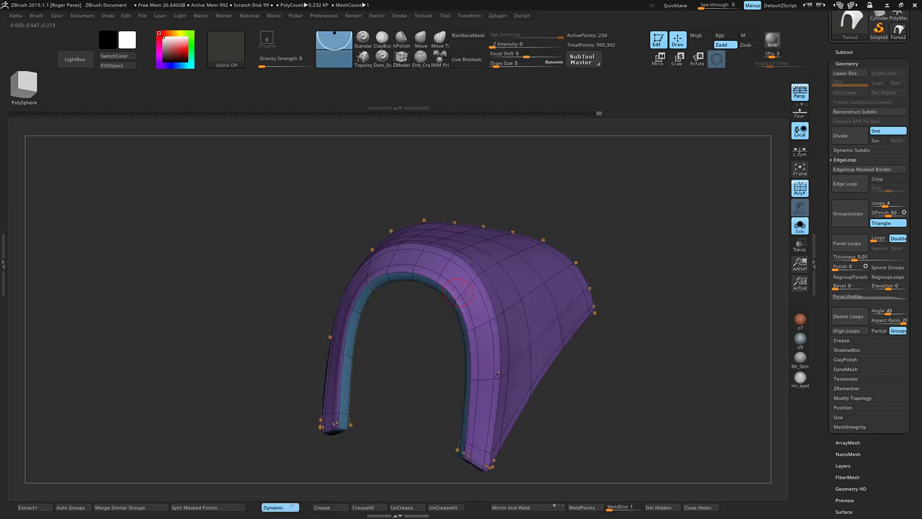
pyautogui.moveTo(643, 336); pyautogui.dragTo(672, 371)
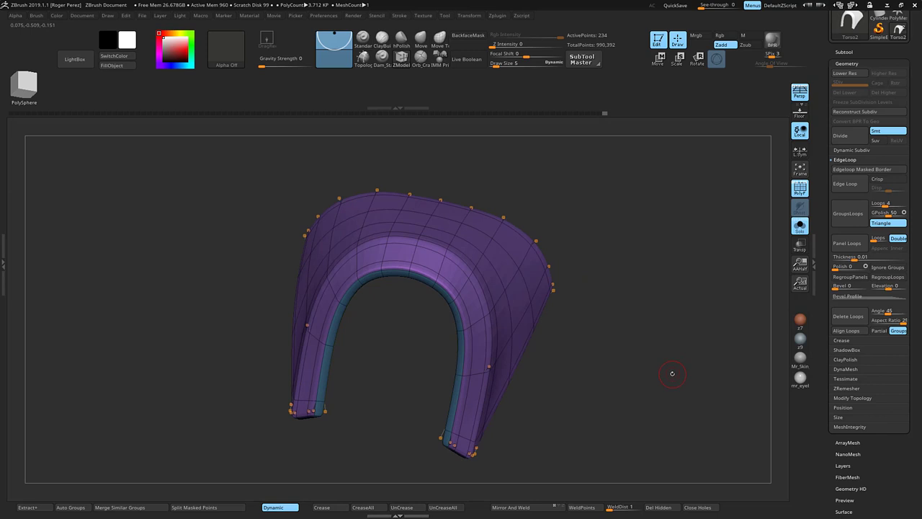
pyautogui.moveTo(691, 323); pyautogui.dragTo(678, 302)
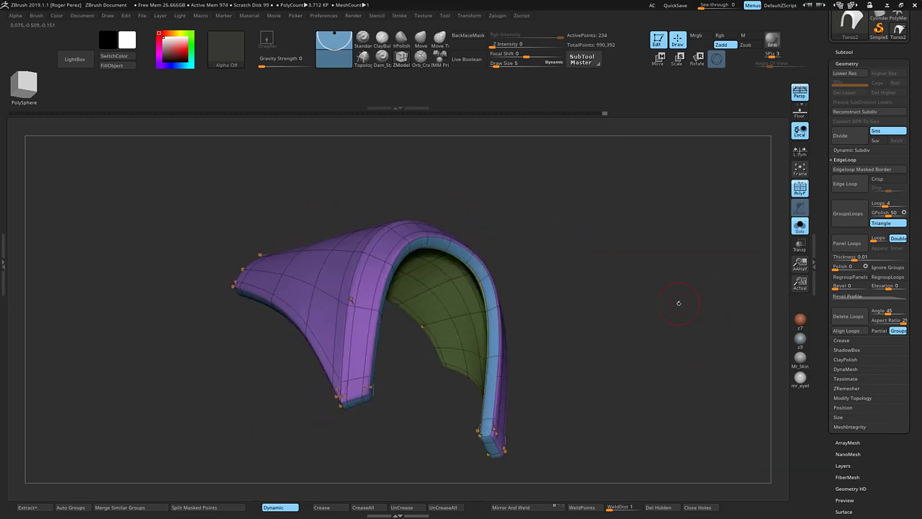
pyautogui.hotkey('shift', 'd')
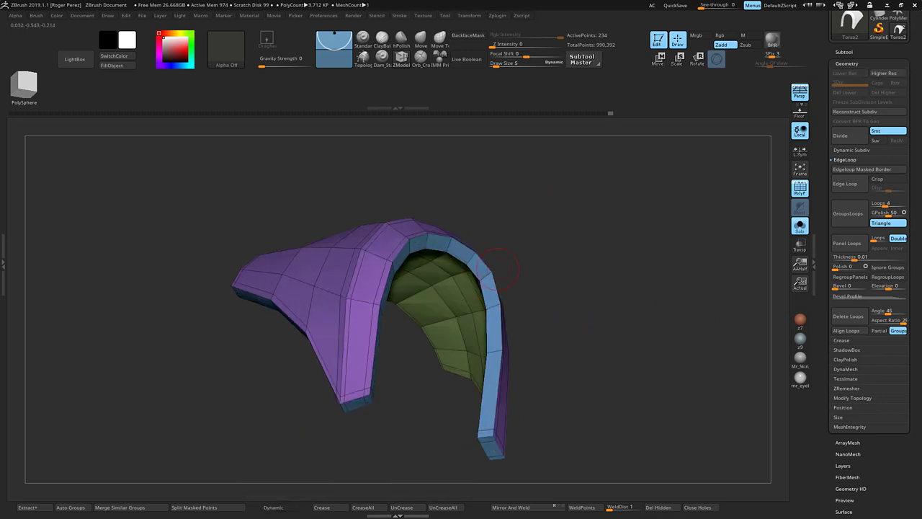
# - Insert an edge loop along the thickness wall of the panel's arch and turn on dynamic subdivision
pyautogui.click(481, 276)
pyautogui.moveTo(529, 258); pyautogui.dragTo(621, 330)
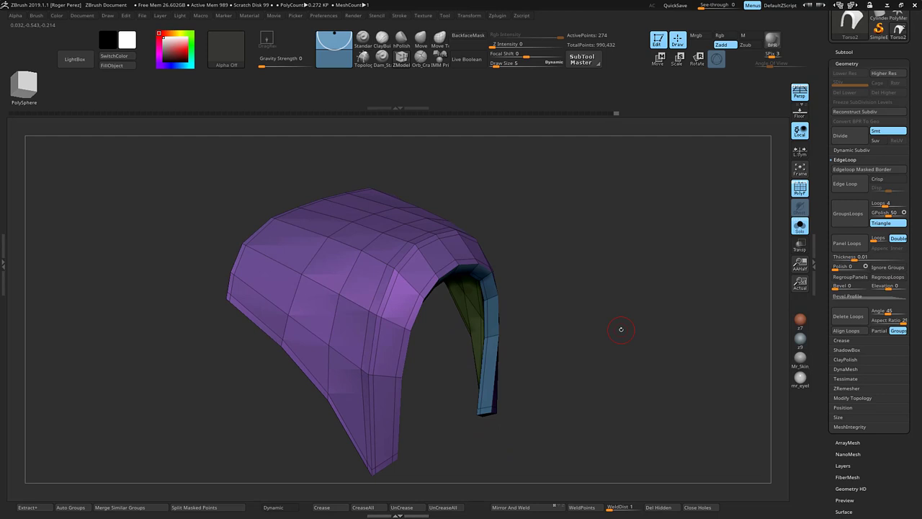
pyautogui.click(290, 506)
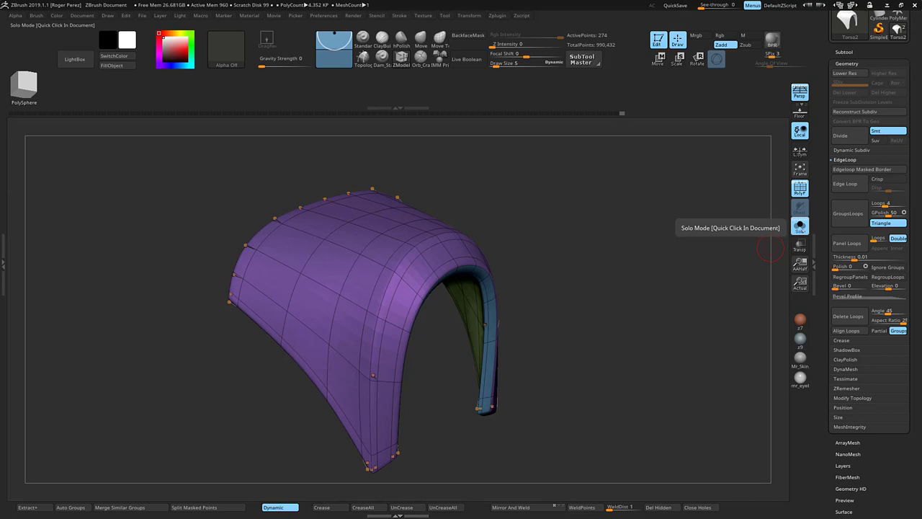
# - Leave Solo mode to show the smoothed panel on the torso
pyautogui.click(800, 207)
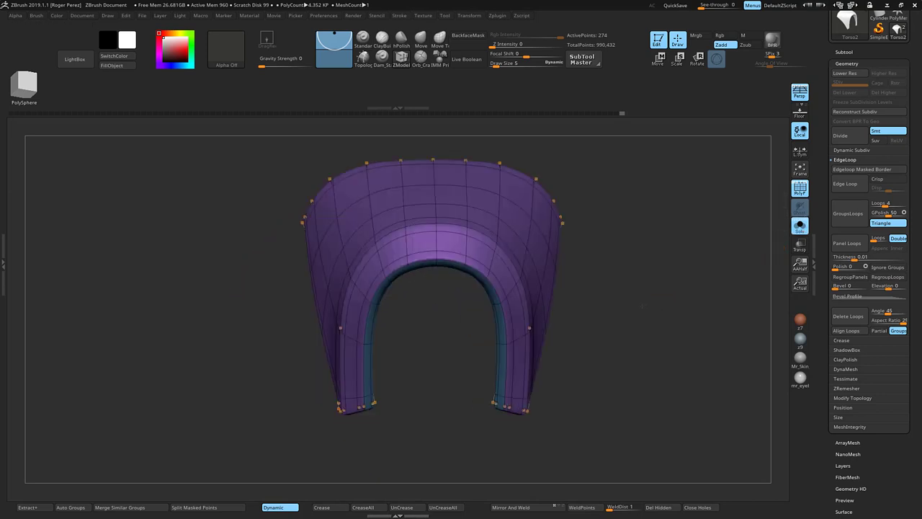
pyautogui.click(800, 225)
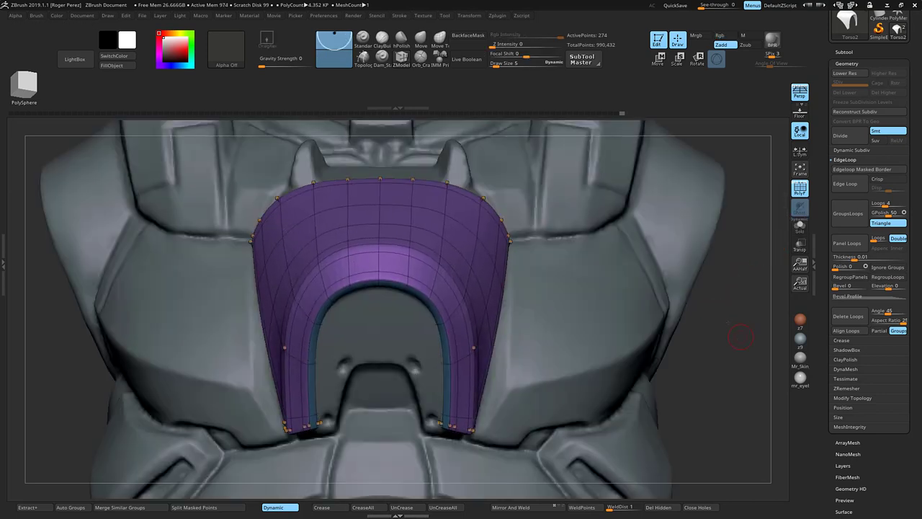
pyautogui.keyDown('alt'); pyautogui.moveTo(741, 337); pyautogui.dragTo(696, 333); pyautogui.keyUp('alt')
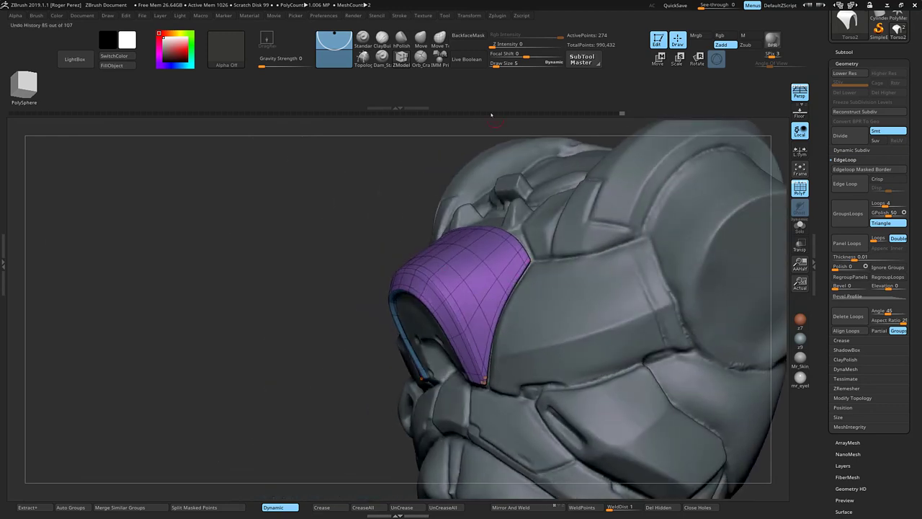
# - Nudge the panel's side border and lower tips with the Move brush to fit the surrounding armor seams
pyautogui.click(422, 39)
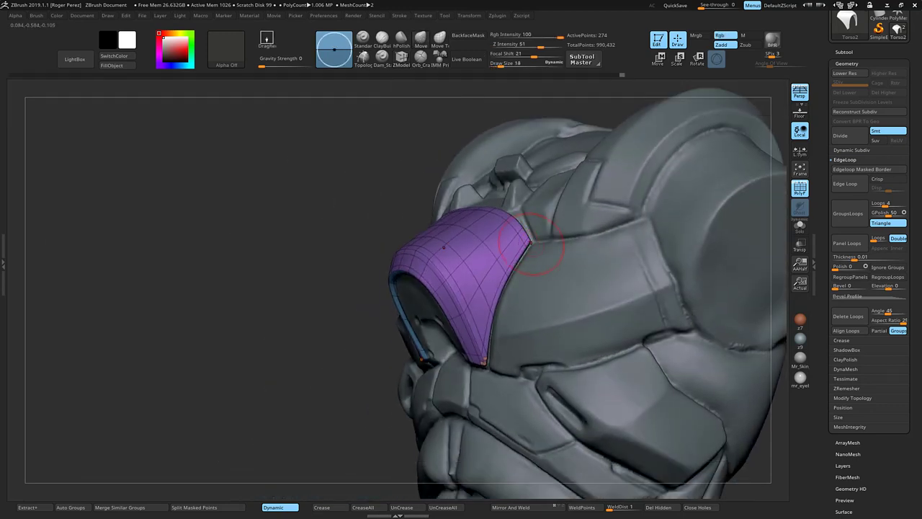
pyautogui.moveTo(529, 242); pyautogui.dragTo(532, 243)
pyautogui.moveTo(510, 276); pyautogui.dragTo(513, 277)
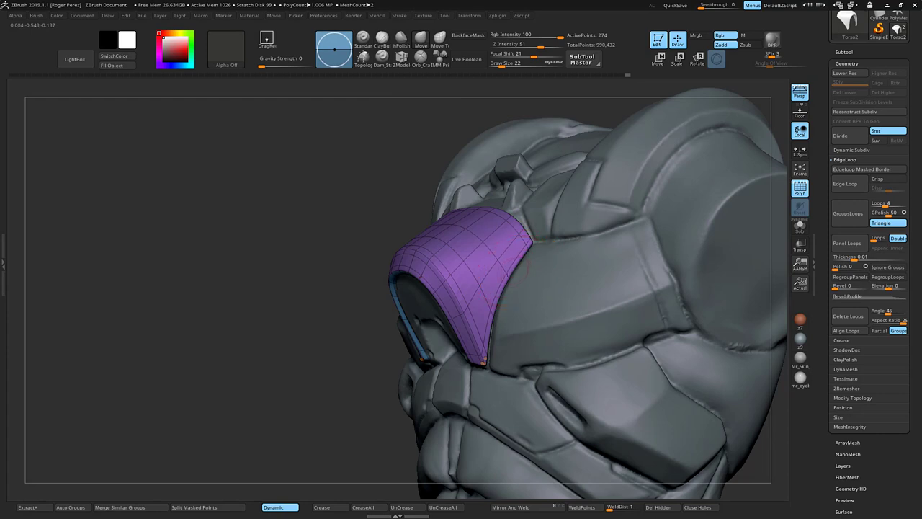
pyautogui.moveTo(483, 357); pyautogui.dragTo(486, 362)
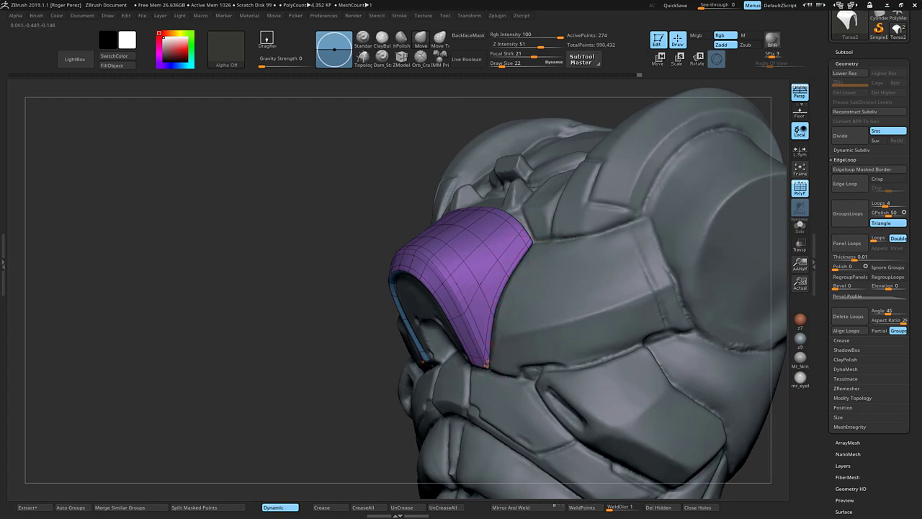
pyautogui.moveTo(422, 357); pyautogui.dragTo(420, 359)
# - Adjust the panel's upper border with the Move brush to follow the armor below the collar
pyautogui.moveTo(375, 355); pyautogui.dragTo(462, 353)
pyautogui.moveTo(713, 285)
pyautogui.mouseDown()
pyautogui.moveTo(725, 305)
pyautogui.moveTo(718, 322)
pyautogui.mouseUp()
pyautogui.moveTo(677, 289); pyautogui.dragTo(692, 309)
pyautogui.moveTo(468, 254)
pyautogui.mouseDown()
pyautogui.moveTo(398, 244)
pyautogui.moveTo(443, 247)
pyautogui.mouseUp()
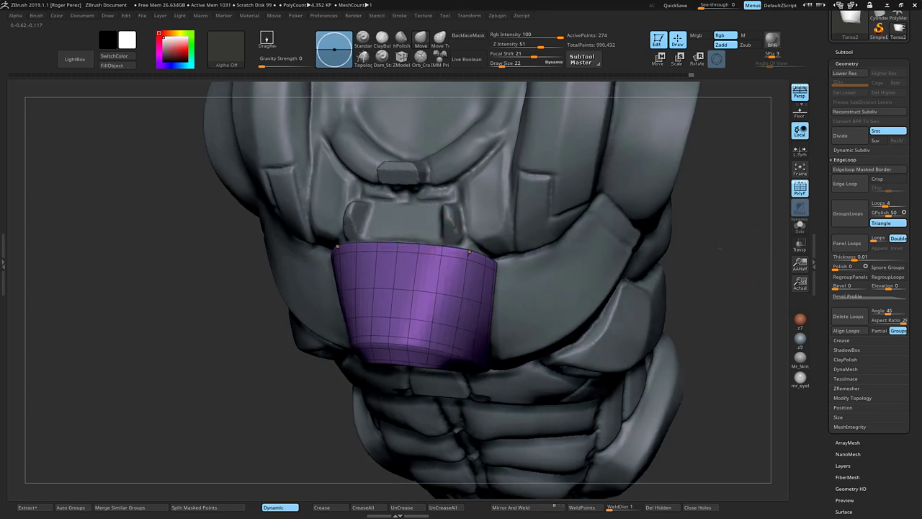
pyautogui.moveTo(719, 248); pyautogui.dragTo(619, 288)
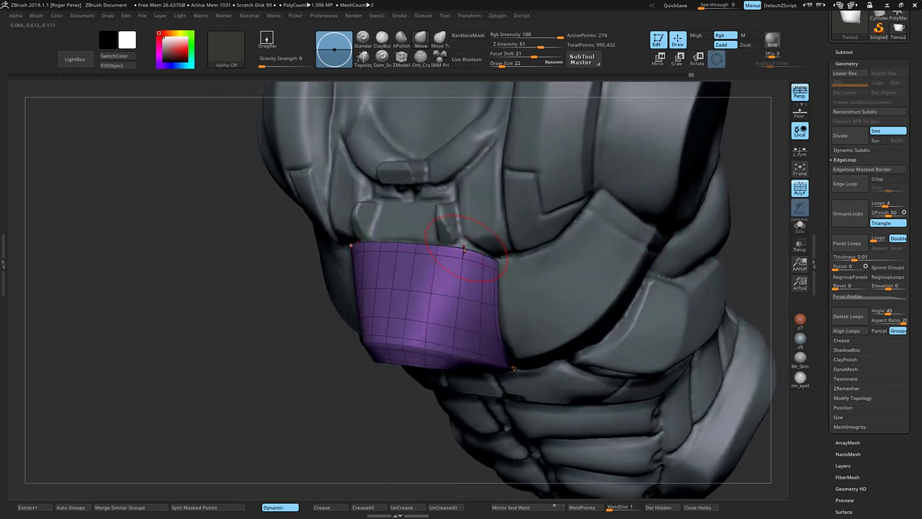
pyautogui.moveTo(736, 260); pyautogui.dragTo(731, 387)
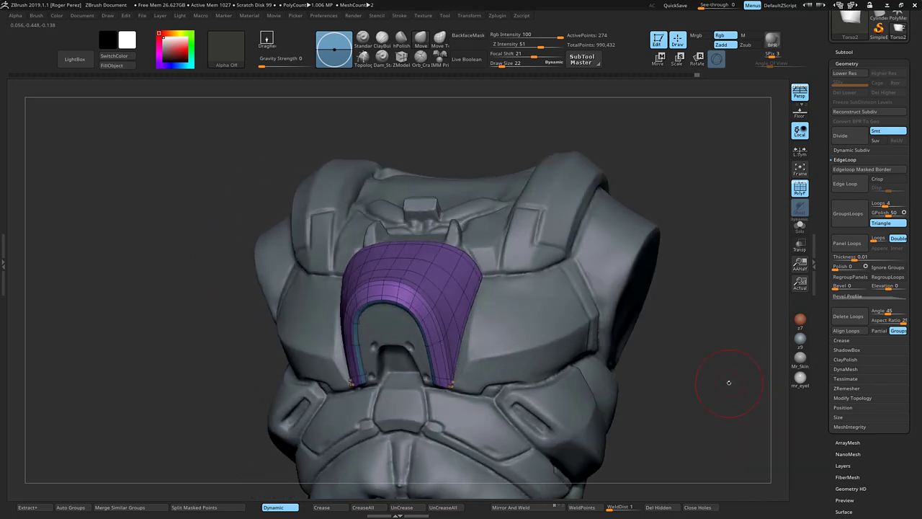
# - Compare the panel with and without dynamic subdivision, examining its smoothed surface with the wireframe hidden
pyautogui.click(292, 508)
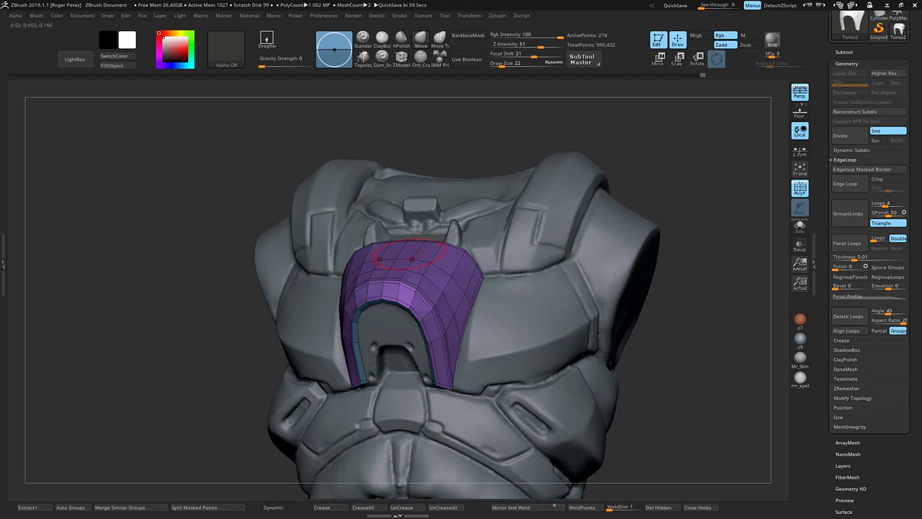
pyautogui.click(286, 508)
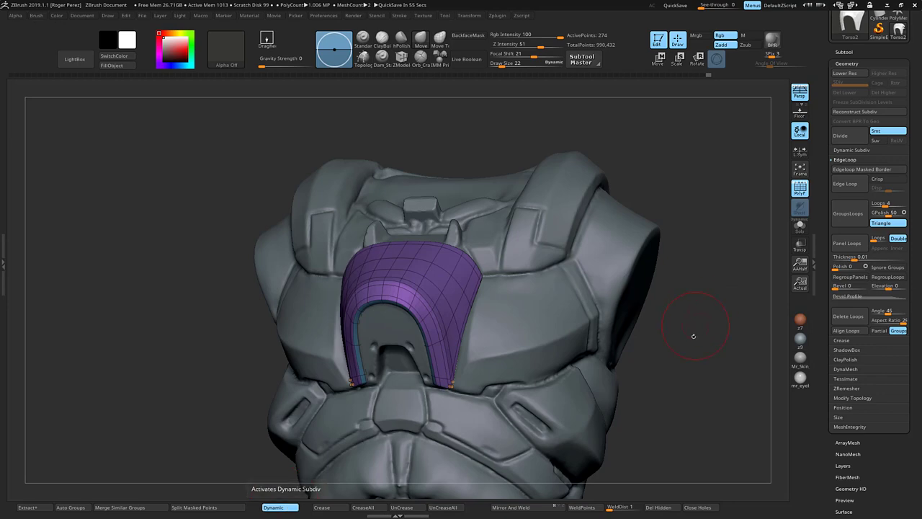
pyautogui.moveTo(692, 334); pyautogui.dragTo(712, 376)
pyautogui.click(799, 188)
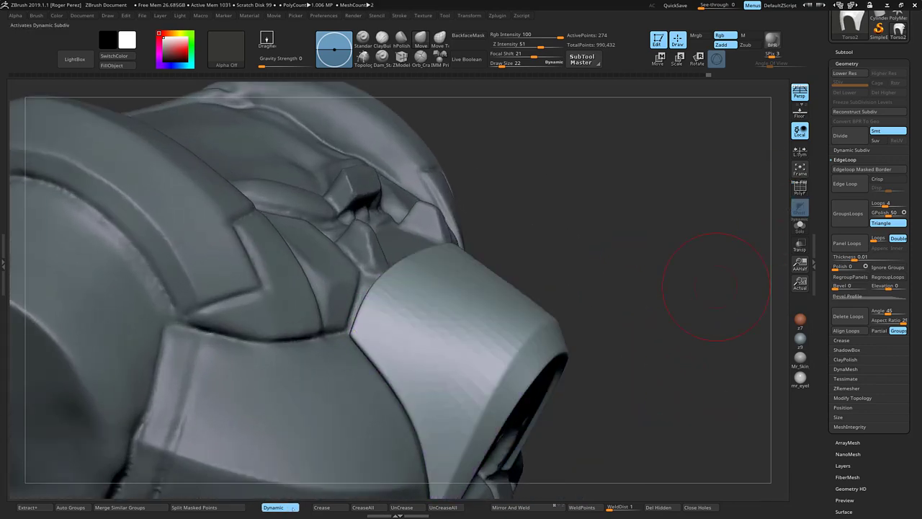
pyautogui.click(281, 507)
pyautogui.click(800, 187)
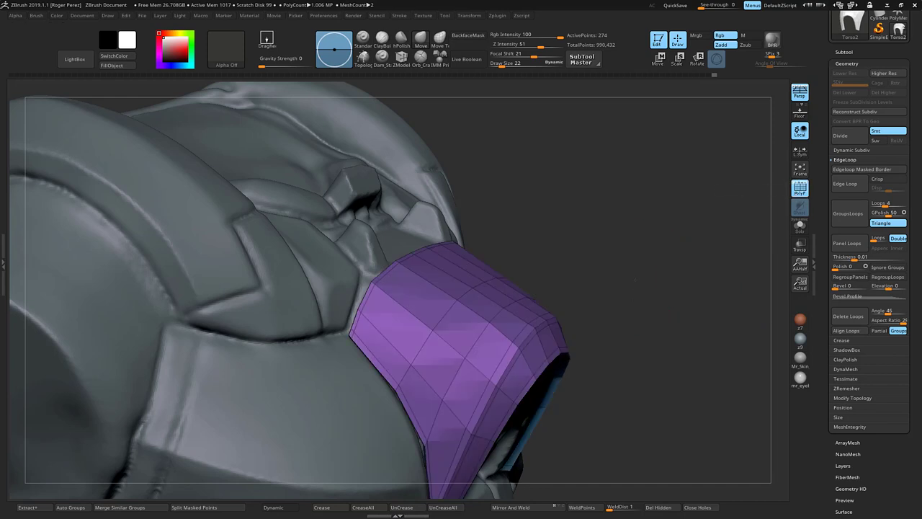
# - Isolate the panel and insert a ZModeler edge loop close to its crosswise middle edge, forming a narrow band
pyautogui.keyDown('alt'); pyautogui.moveTo(717, 287); pyautogui.dragTo(716, 303); pyautogui.keyUp('alt')
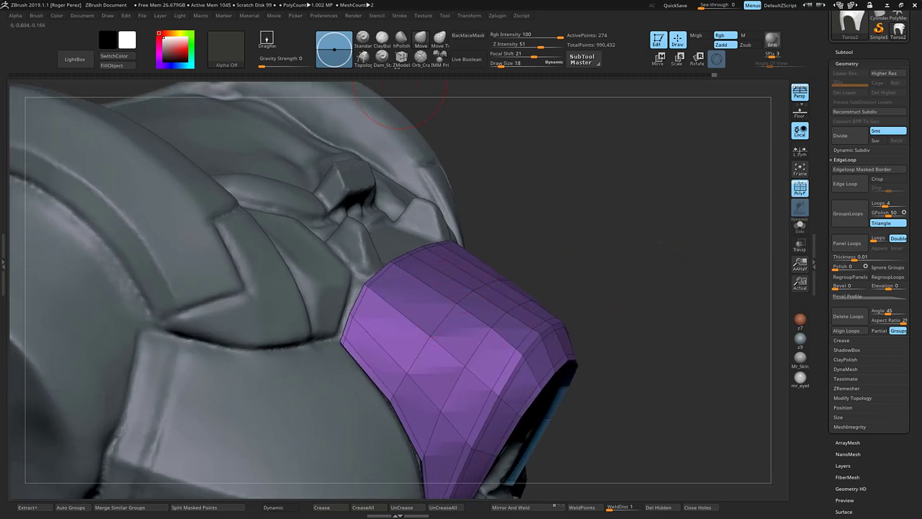
pyautogui.click(402, 58)
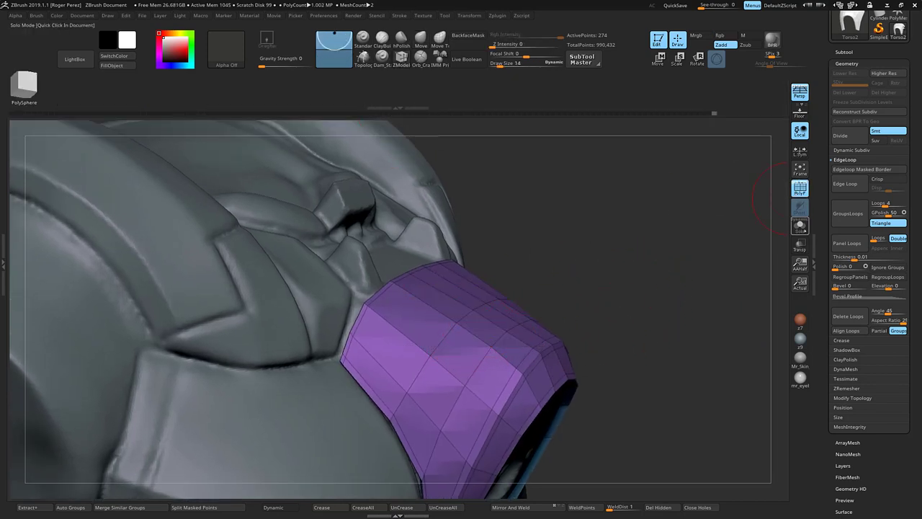
pyautogui.click(800, 225)
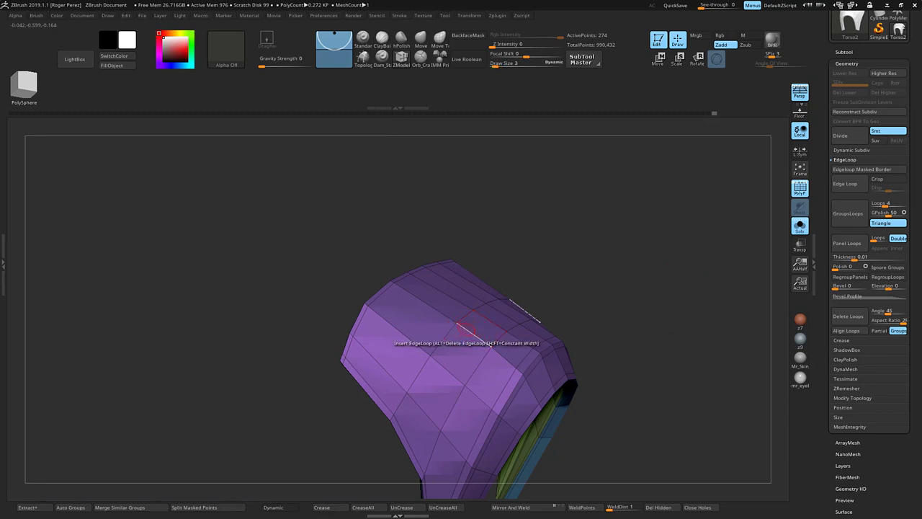
pyautogui.click(467, 327)
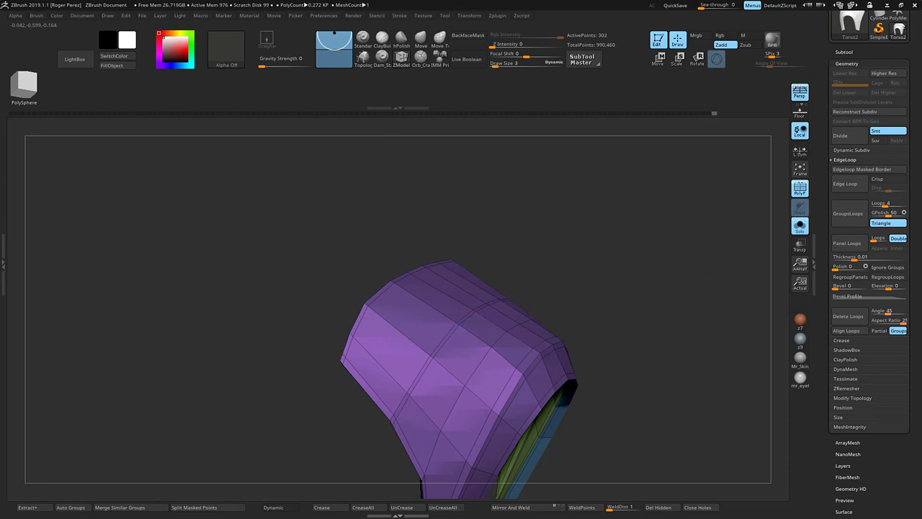
# - Sink the narrow band into a groove using the ZModeler QMesh polygon action with the Polyloop target
pyautogui.keyDown('alt'); pyautogui.moveTo(566, 224); pyautogui.dragTo(576, 247); pyautogui.keyUp('alt')
pyautogui.press('space')
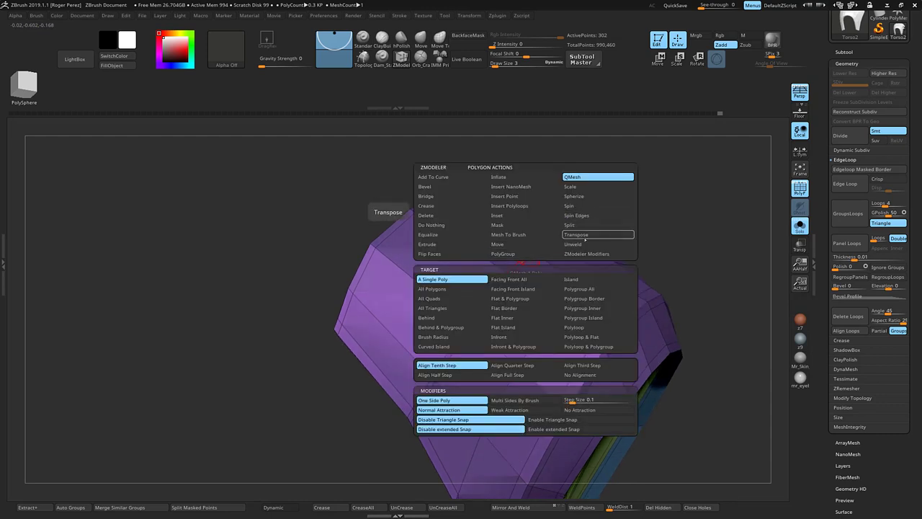
pyautogui.click(590, 328)
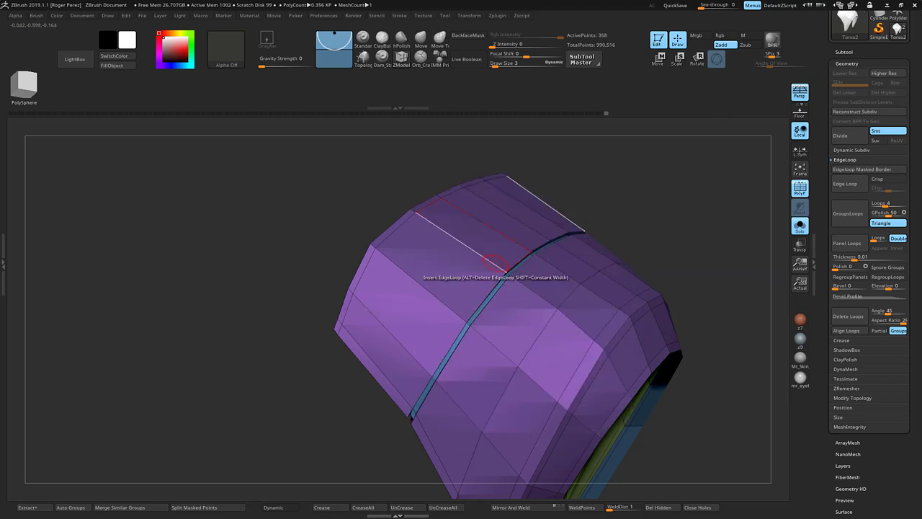
# - Insert supporting edge loops close to both sides of the groove
pyautogui.rightClick(494, 265)
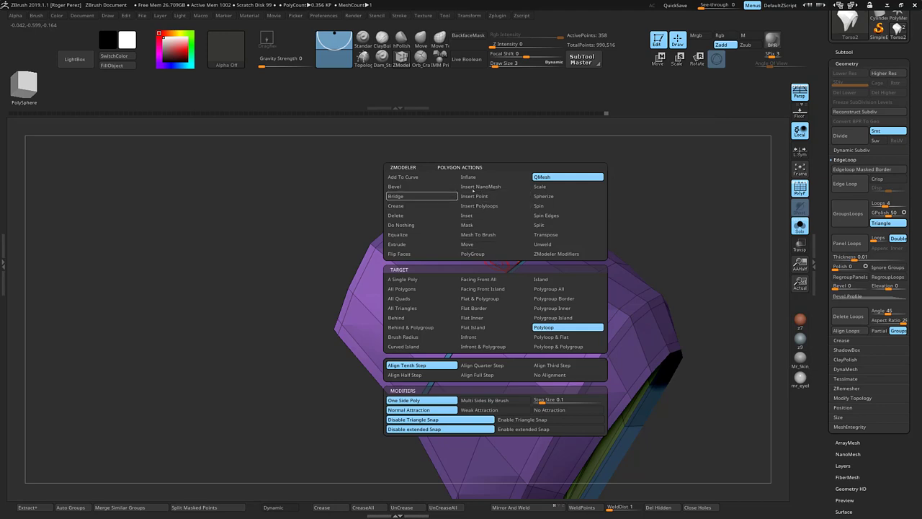
pyautogui.click(479, 205)
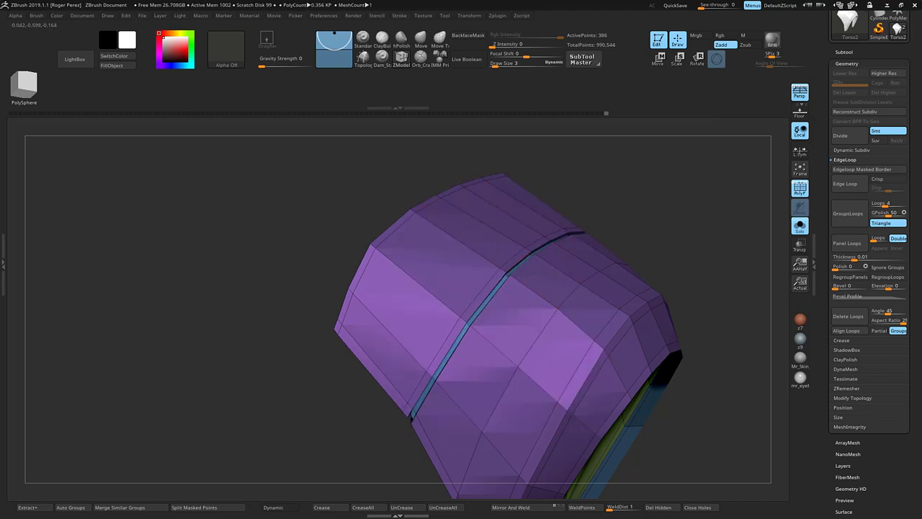
pyautogui.click(512, 278)
pyautogui.moveTo(603, 215); pyautogui.dragTo(650, 245)
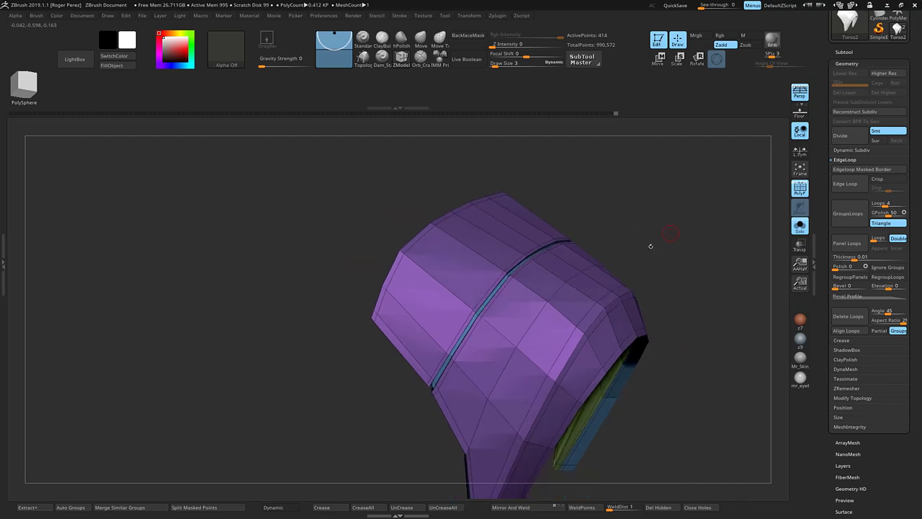
# - Preview the grooved panel with dynamic subdivision, and turn the preview off again
pyautogui.click(273, 507)
pyautogui.moveTo(711, 292)
pyautogui.mouseDown()
pyautogui.moveTo(671, 294)
pyautogui.moveTo(694, 310)
pyautogui.moveTo(673, 356)
pyautogui.moveTo(700, 373)
pyautogui.moveTo(719, 328)
pyautogui.moveTo(654, 338)
pyautogui.moveTo(708, 325)
pyautogui.moveTo(696, 322)
pyautogui.moveTo(702, 338)
pyautogui.moveTo(682, 351)
pyautogui.moveTo(721, 342)
pyautogui.moveTo(729, 324)
pyautogui.mouseUp()
pyautogui.hotkey('shift', 'd')
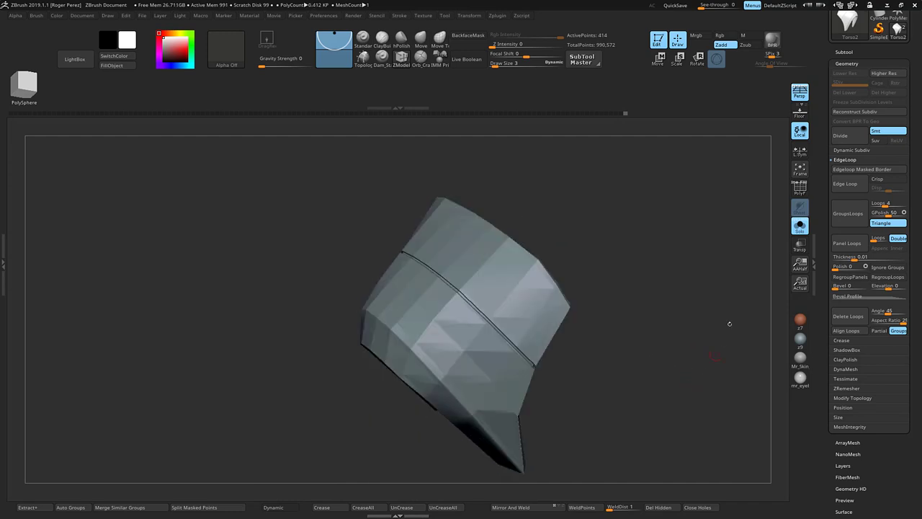
# - Bring back the torso and display the grooved panel with dynamic subdivision on and its wireframe hidden
pyautogui.click(799, 226)
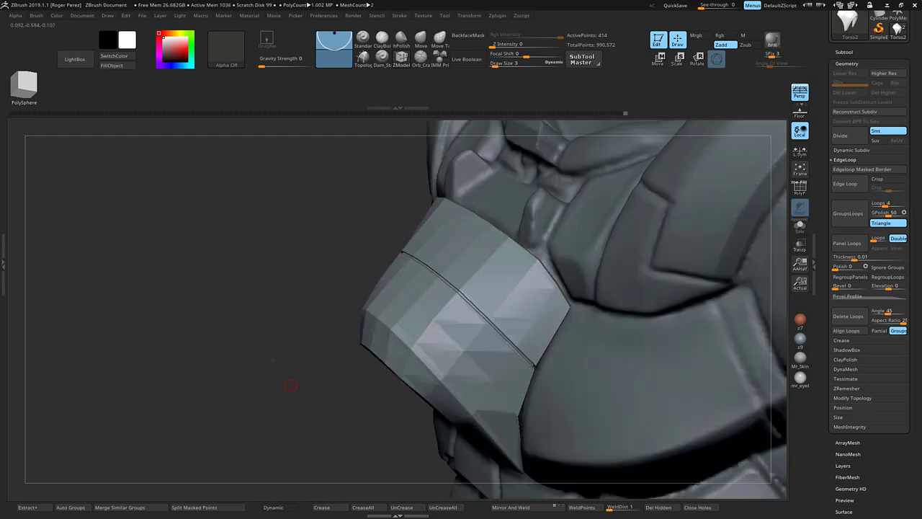
pyautogui.keyDown('alt'); pyautogui.moveTo(291, 385); pyautogui.dragTo(653, 356); pyautogui.keyUp('alt')
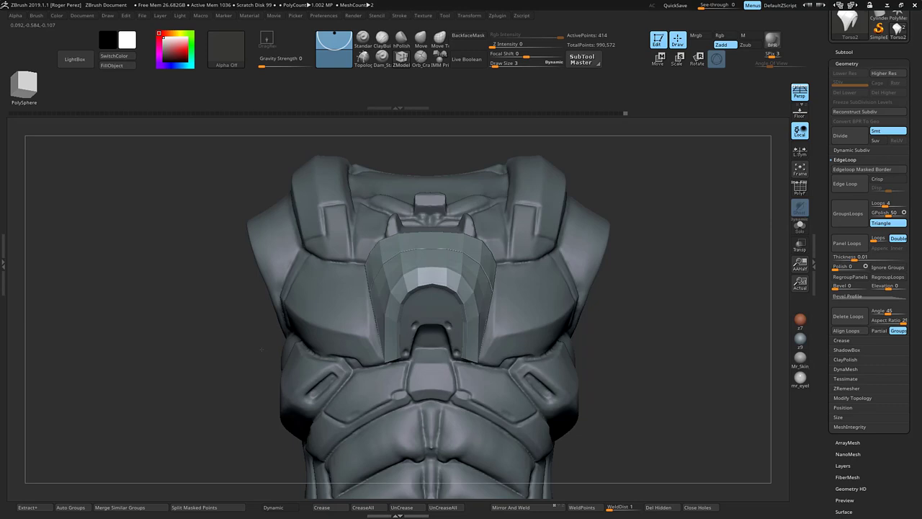
pyautogui.click(284, 507)
pyautogui.click(800, 188)
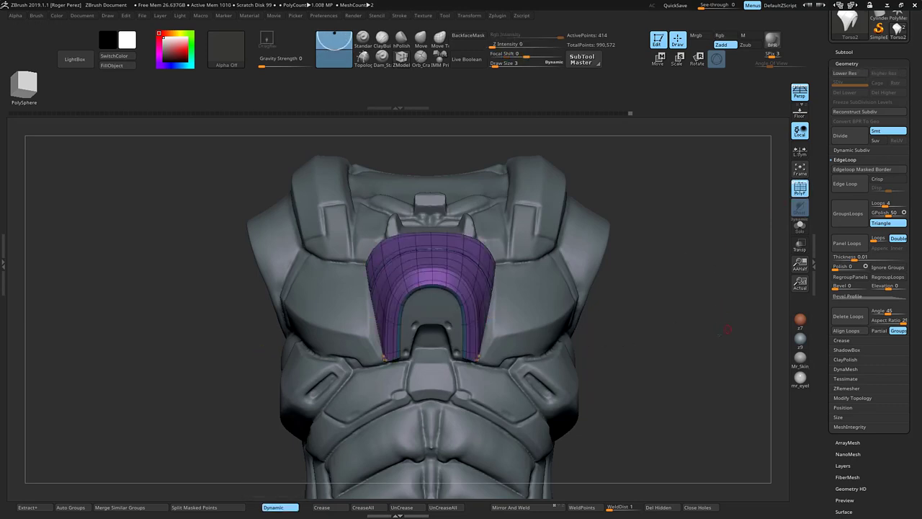
pyautogui.moveTo(727, 319); pyautogui.dragTo(728, 361)
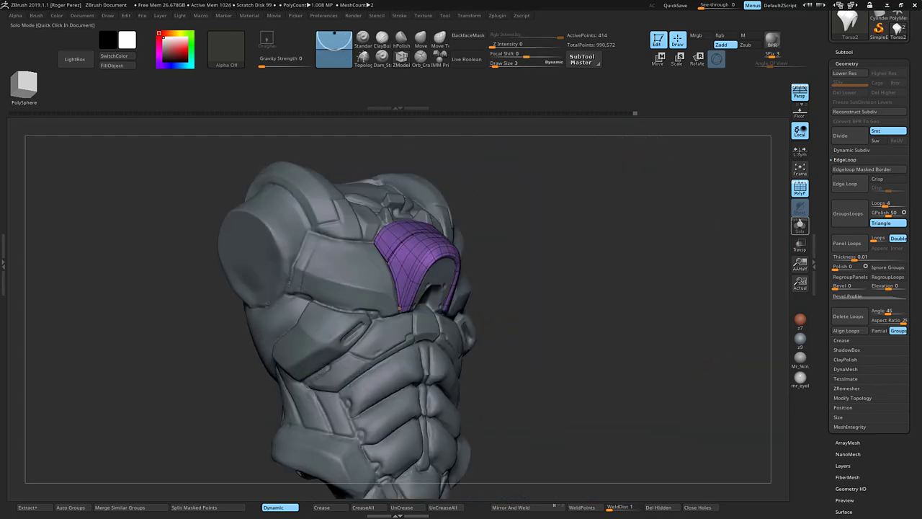
pyautogui.hotkey('shift', 'f')
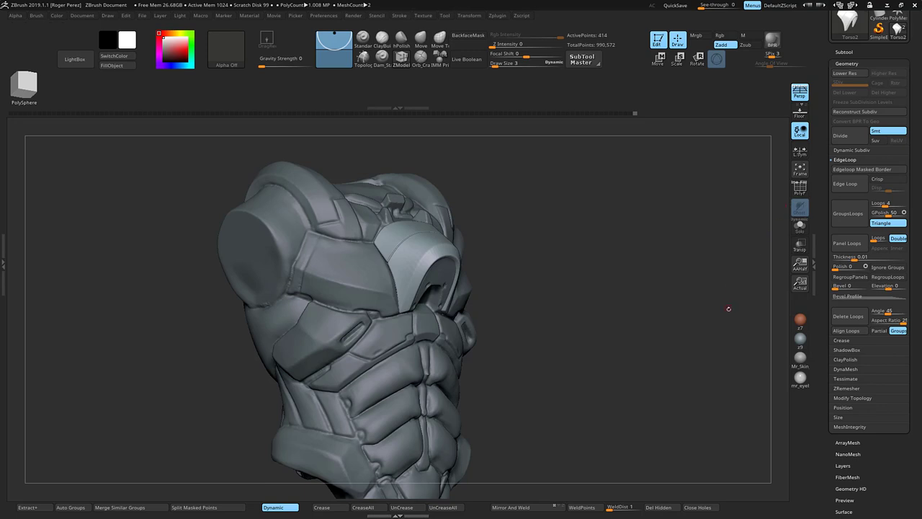